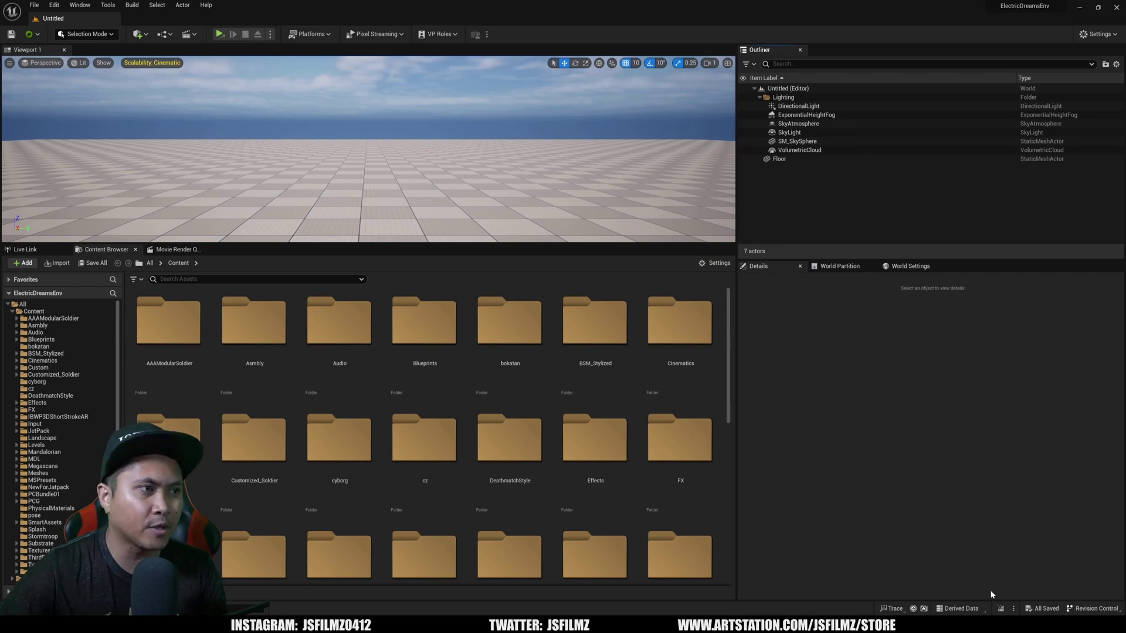
- Resize the splitter between Viewport 1 and the Content Browser, then scroll down the content folders
{"action": "left_click_drag", "start_coordinate": [533, 247], "coordinate": [530, 380]}
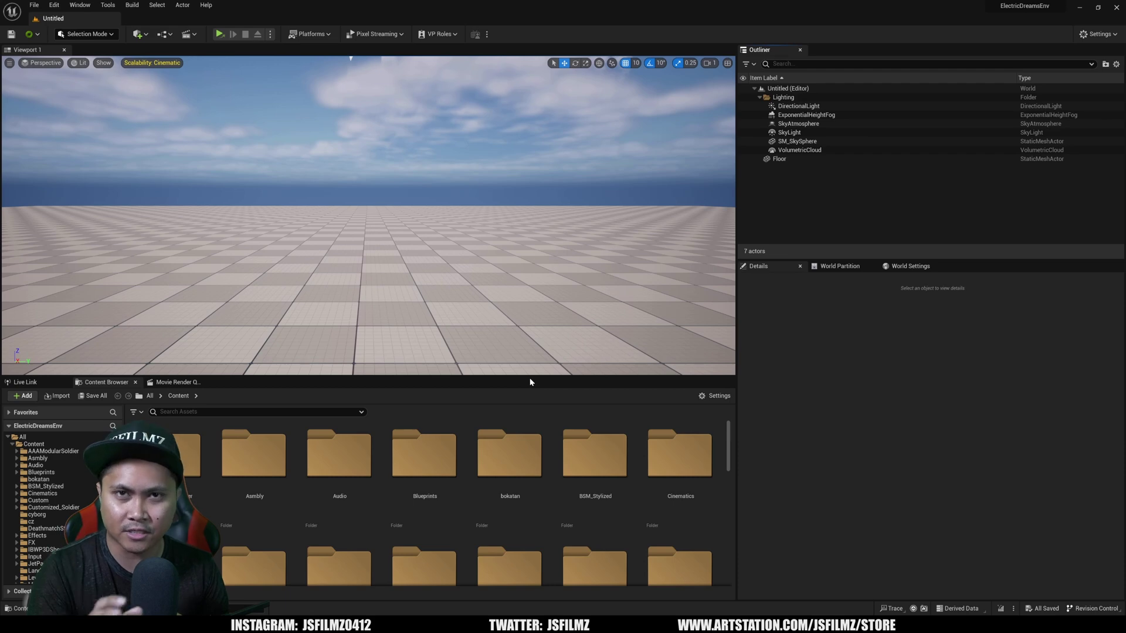
{"action": "left_click_drag", "start_coordinate": [531, 379], "coordinate": [543, 327]}
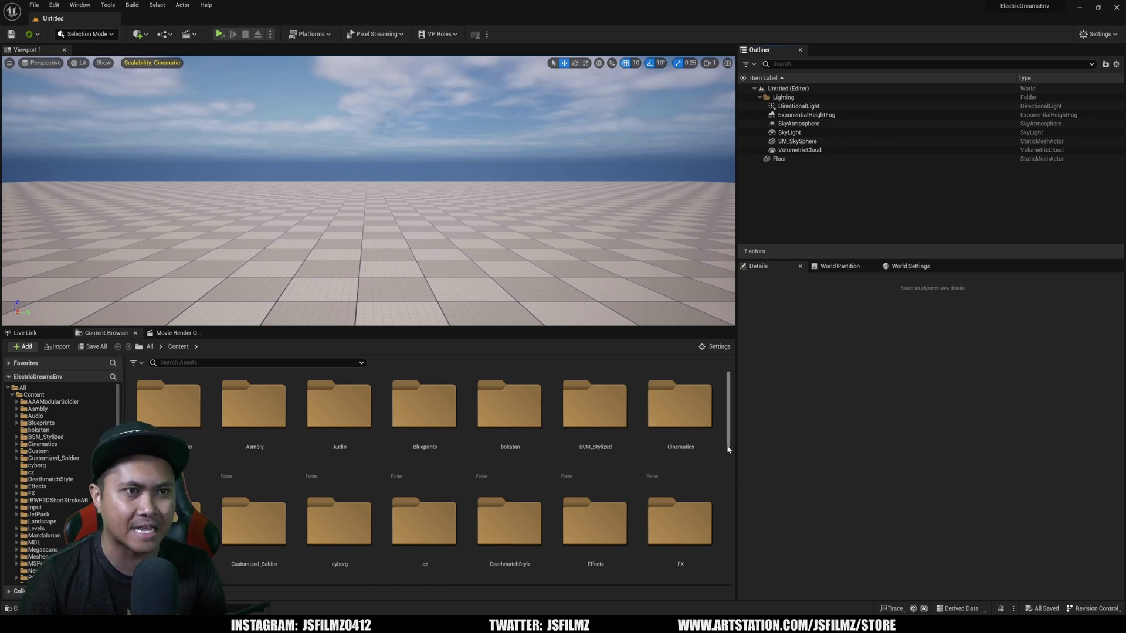
{"action": "left_click_drag", "start_coordinate": [729, 440], "coordinate": [724, 512]}
- Browse the content folders and open PCG, then its Graphs folder
{"action": "scroll", "coordinate": [673, 508], "scroll_direction": "down", "scroll_amount": 3}
{"action": "scroll", "coordinate": [684, 515], "scroll_direction": "up", "scroll_amount": 2}
{"action": "scroll", "coordinate": [557, 506], "scroll_direction": "up", "scroll_amount": 2}
{"action": "scroll", "coordinate": [527, 506], "scroll_direction": "down", "scroll_amount": 3}
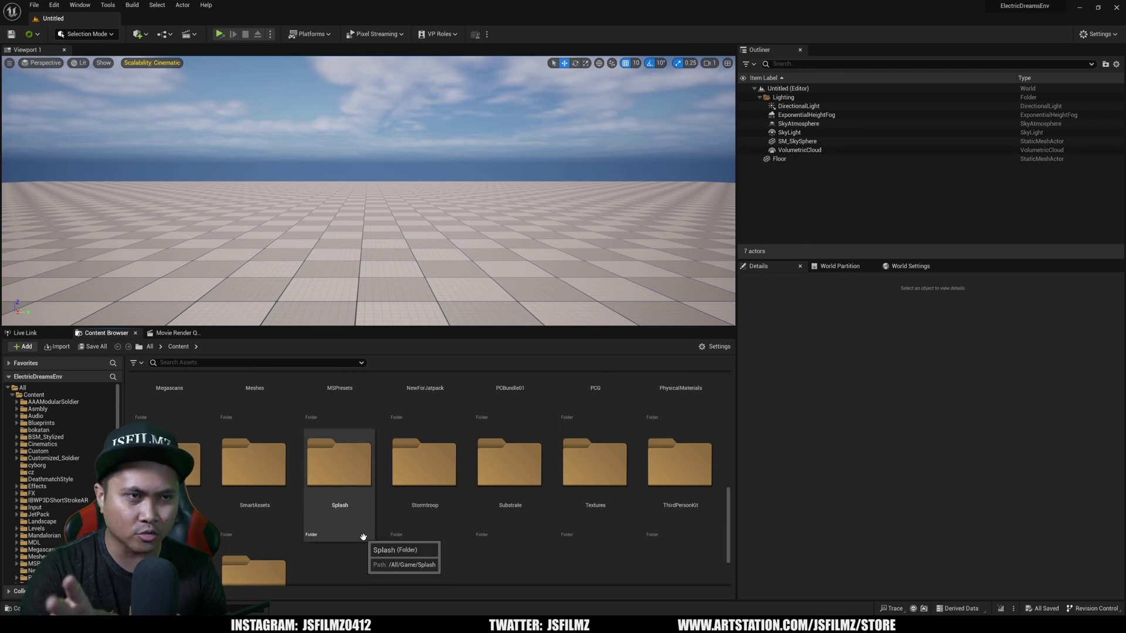
{"action": "scroll", "coordinate": [598, 459], "scroll_direction": "up", "scroll_amount": 1}
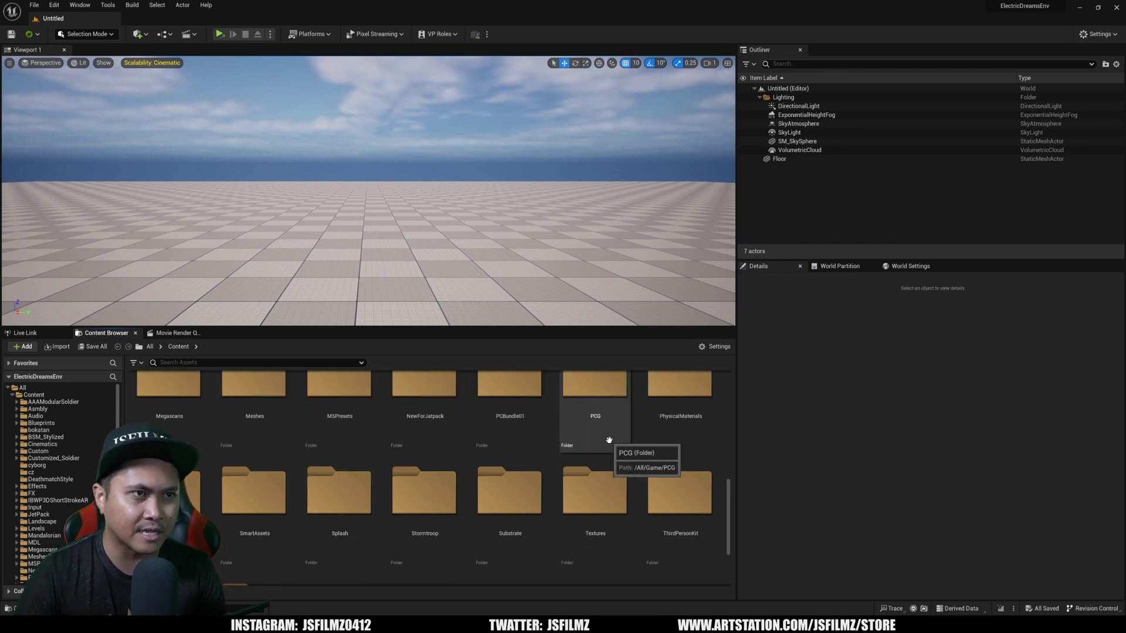
{"action": "double_click", "coordinate": [609, 444]}
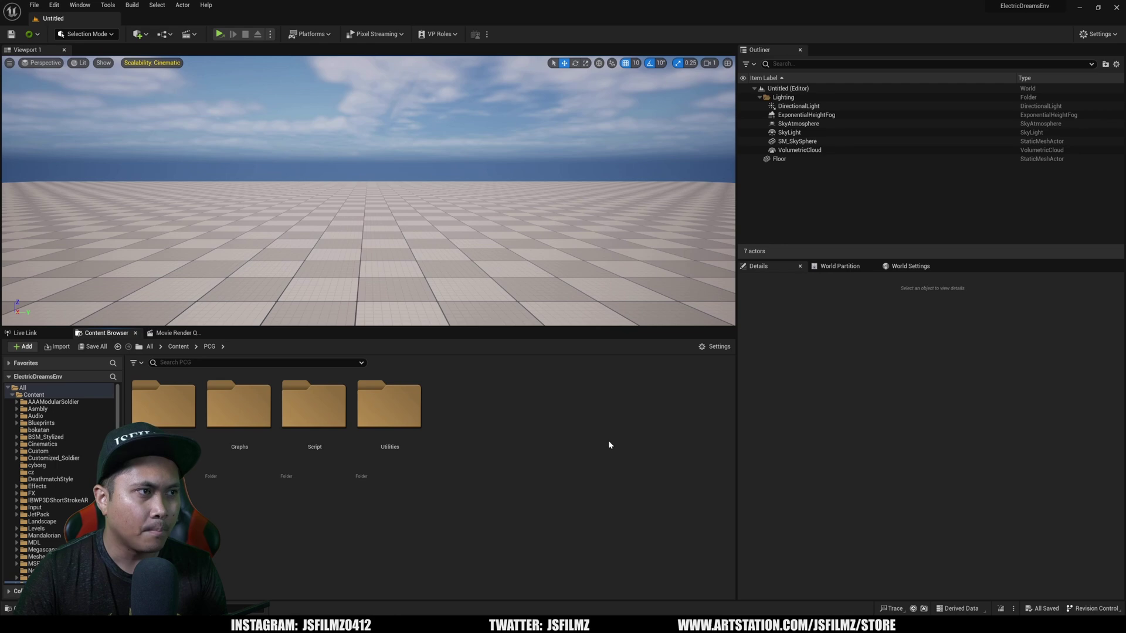
{"action": "double_click", "coordinate": [258, 437]}
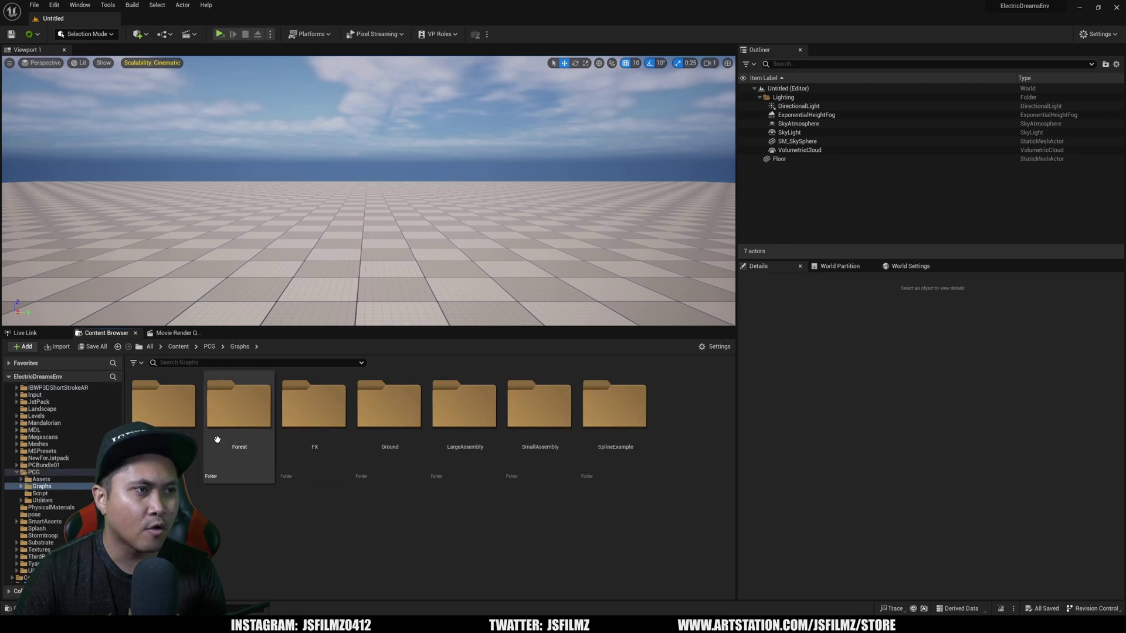
- Open the Forest folder, enlarge the asset area, and drag PCGDemo_Forest into the level
{"action": "double_click", "coordinate": [241, 458]}
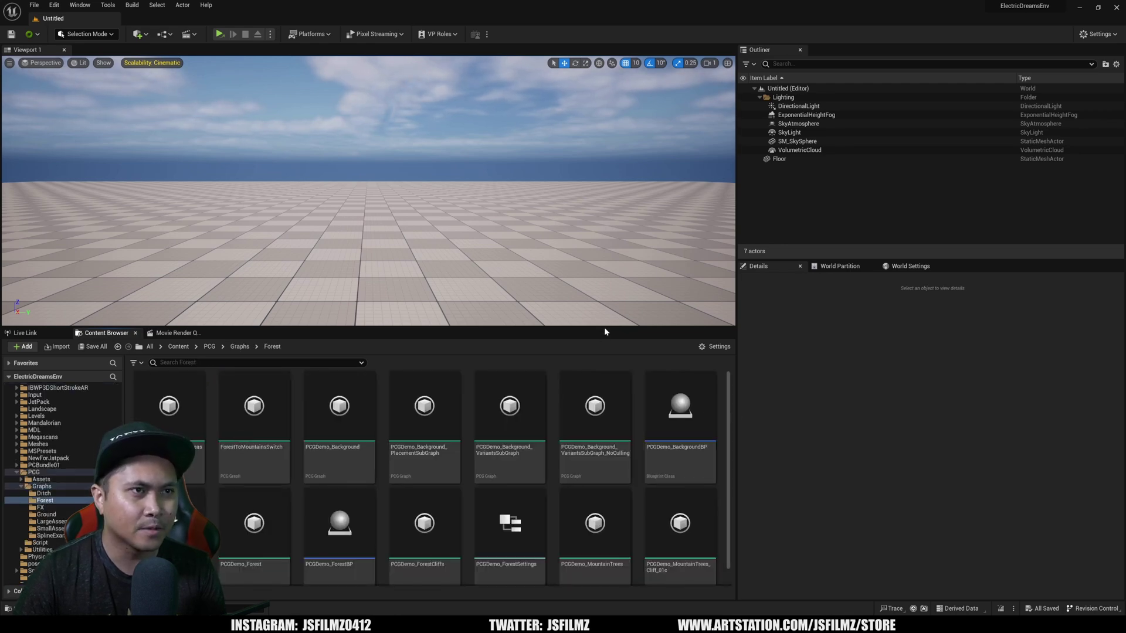
{"action": "left_click_drag", "start_coordinate": [604, 332], "coordinate": [605, 268]}
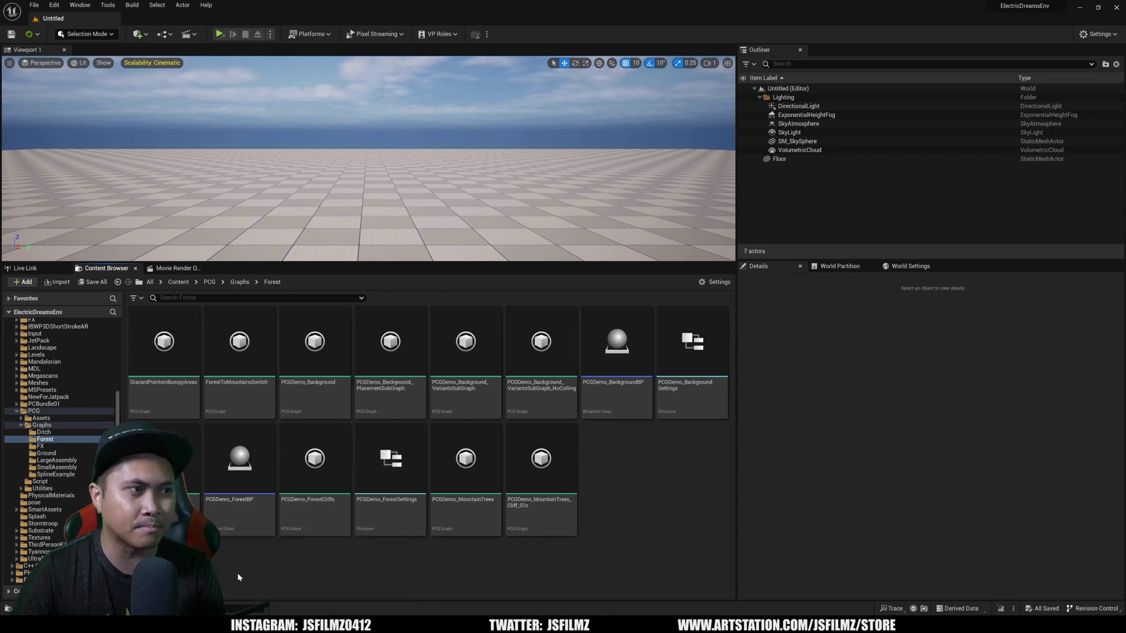
{"action": "left_click_drag", "start_coordinate": [193, 505], "coordinate": [367, 211]}
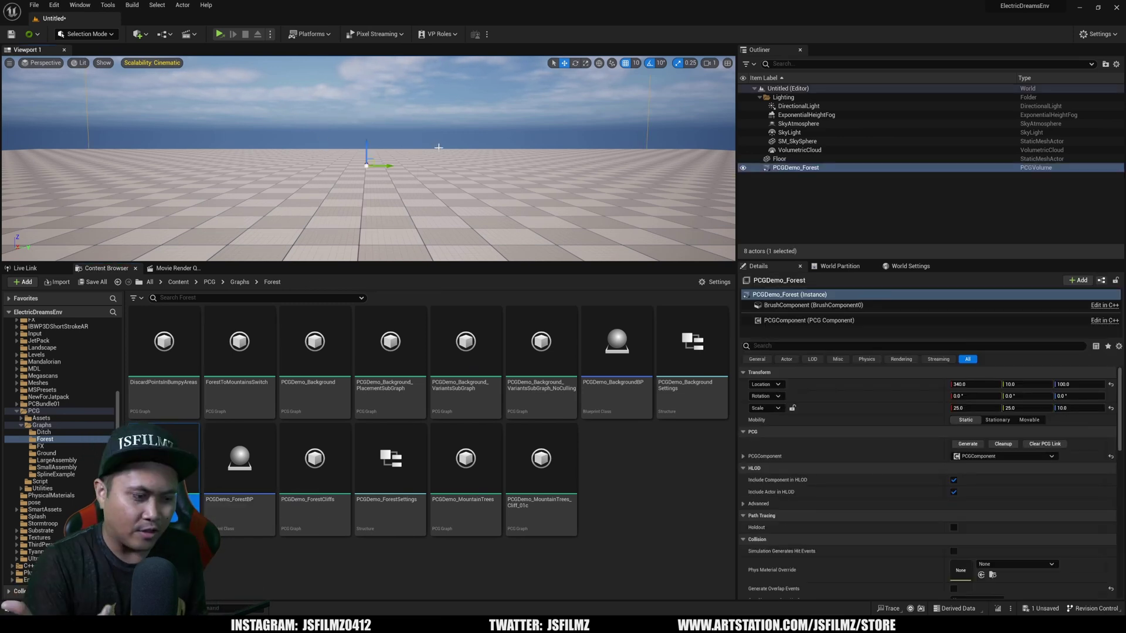
- Undo the PCGDemo_Forest placement, widen the viewport, and drag PCGDemo_ForestBP into the level
{"action": "key", "text": "ctrl+z"}
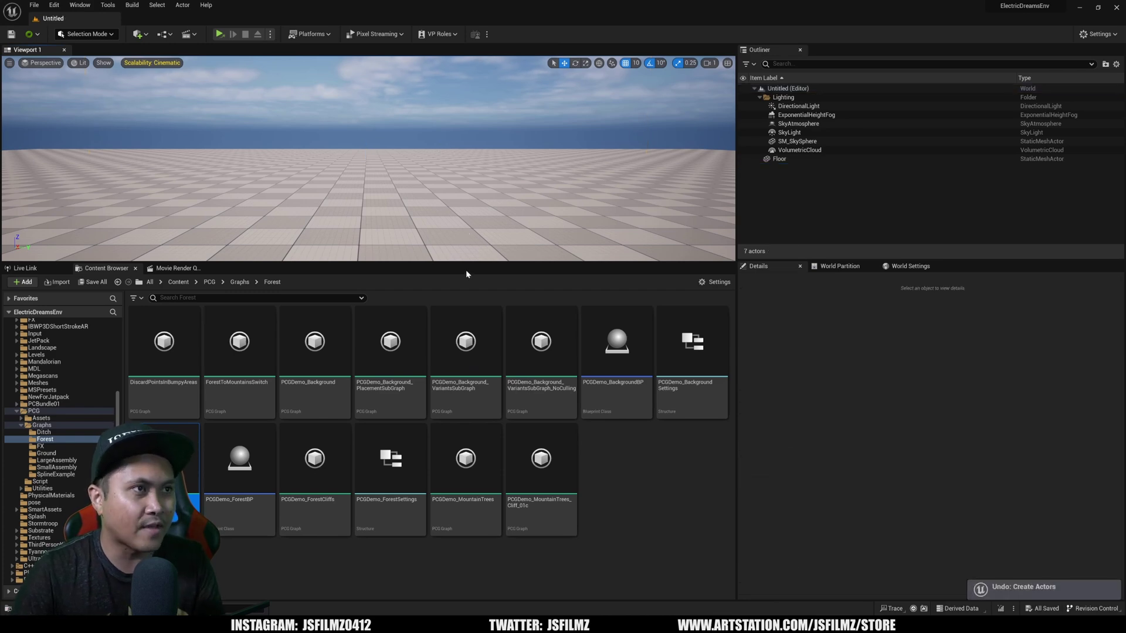
{"action": "left_click_drag", "start_coordinate": [465, 263], "coordinate": [465, 350]}
{"action": "left_click", "coordinate": [331, 517]}
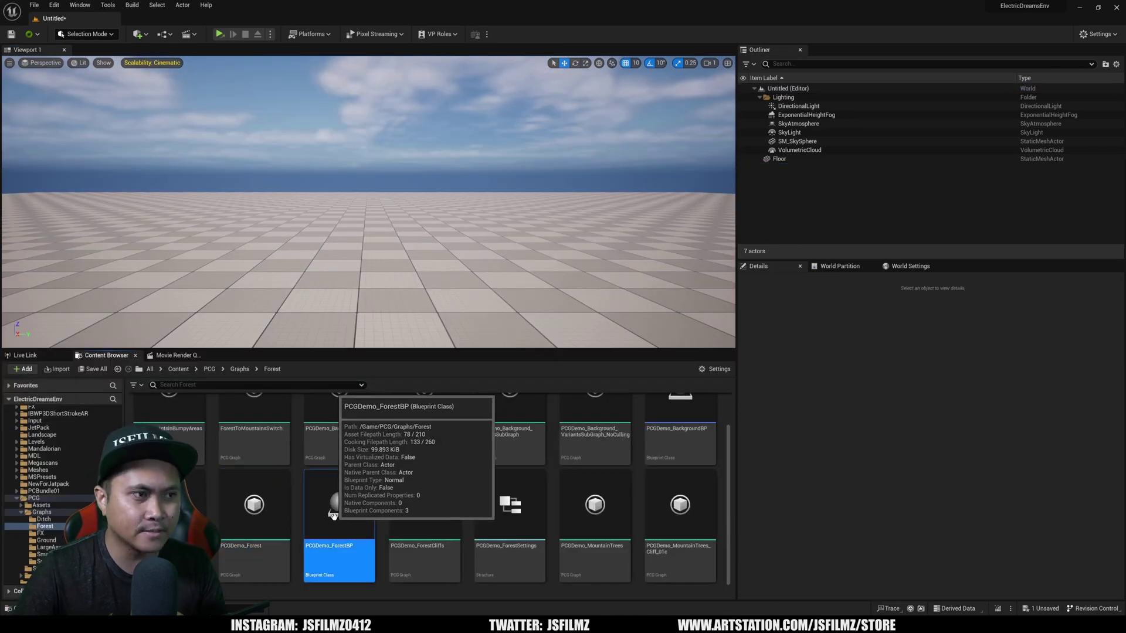
{"action": "left_click_drag", "start_coordinate": [331, 517], "coordinate": [384, 258]}
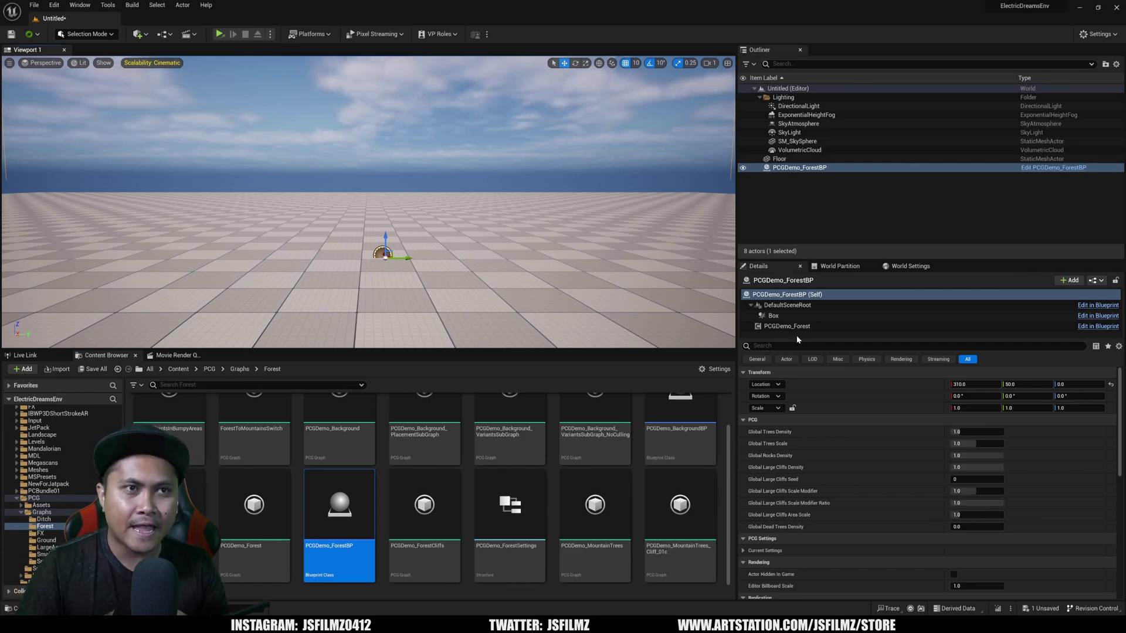
{"action": "left_click", "coordinate": [779, 328]}
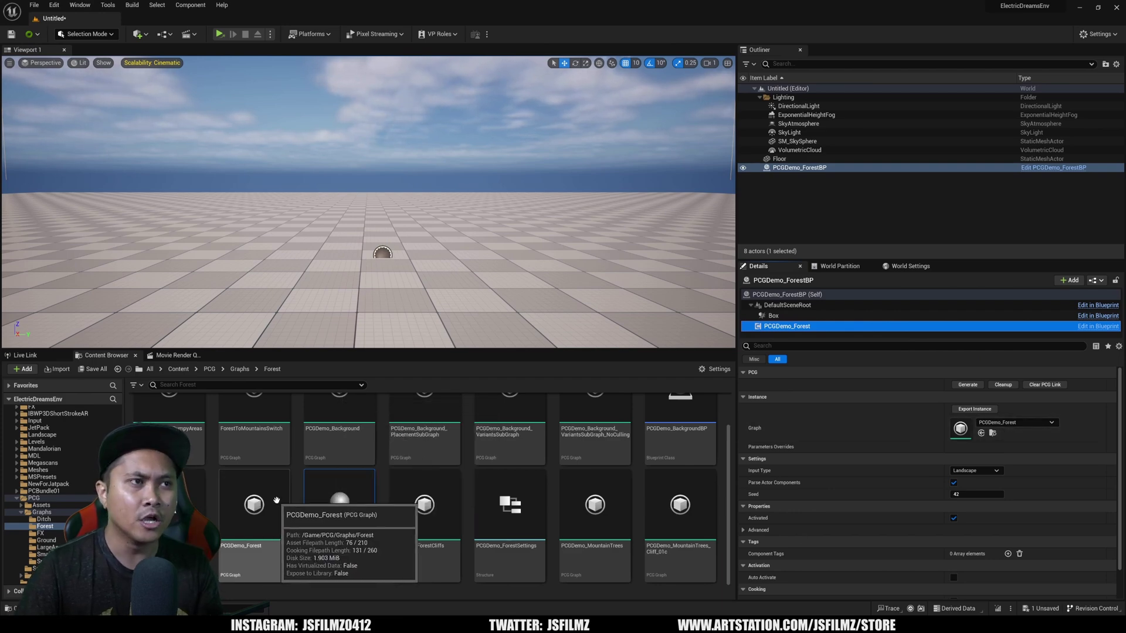
{"action": "left_click", "coordinate": [330, 477]}
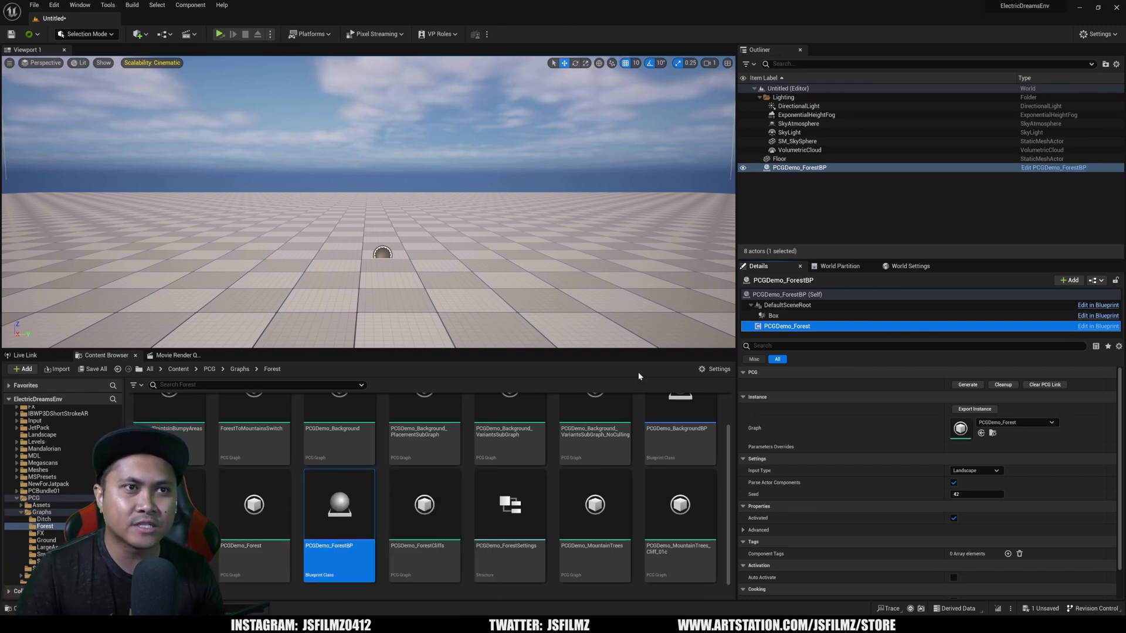
{"action": "left_click", "coordinate": [807, 306]}
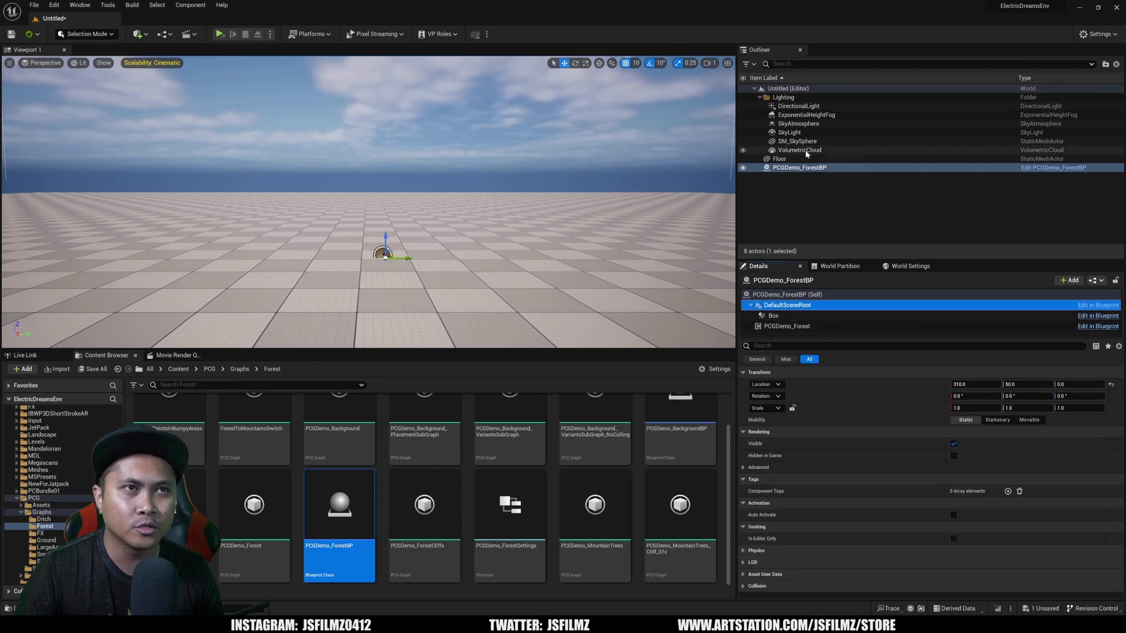
{"action": "left_click", "coordinate": [793, 168]}
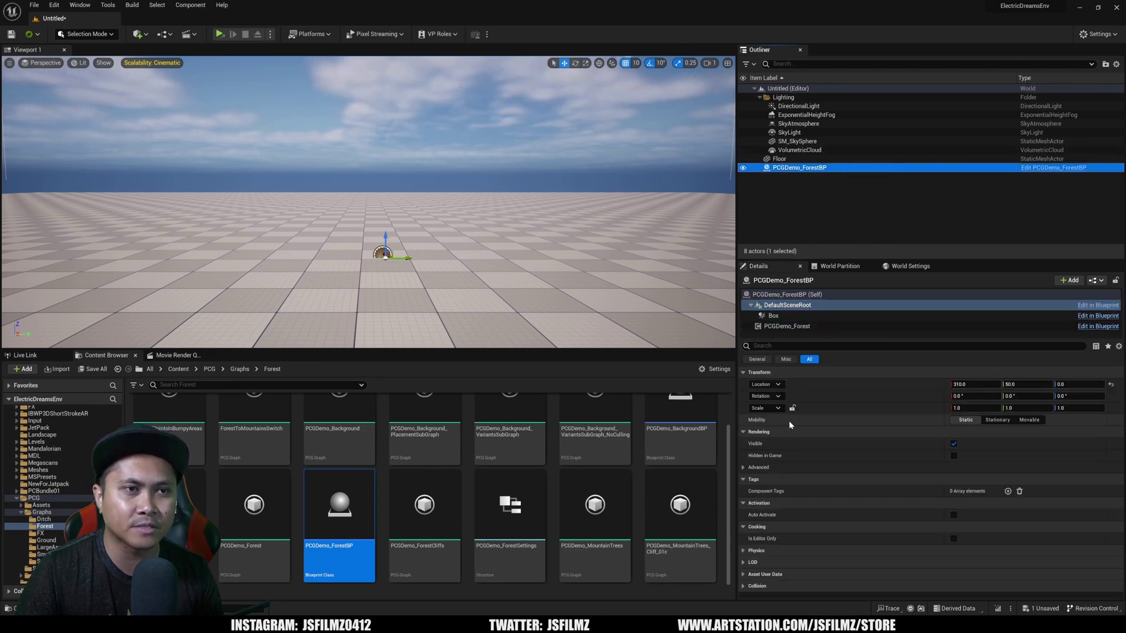
{"action": "left_click", "coordinate": [758, 467]}
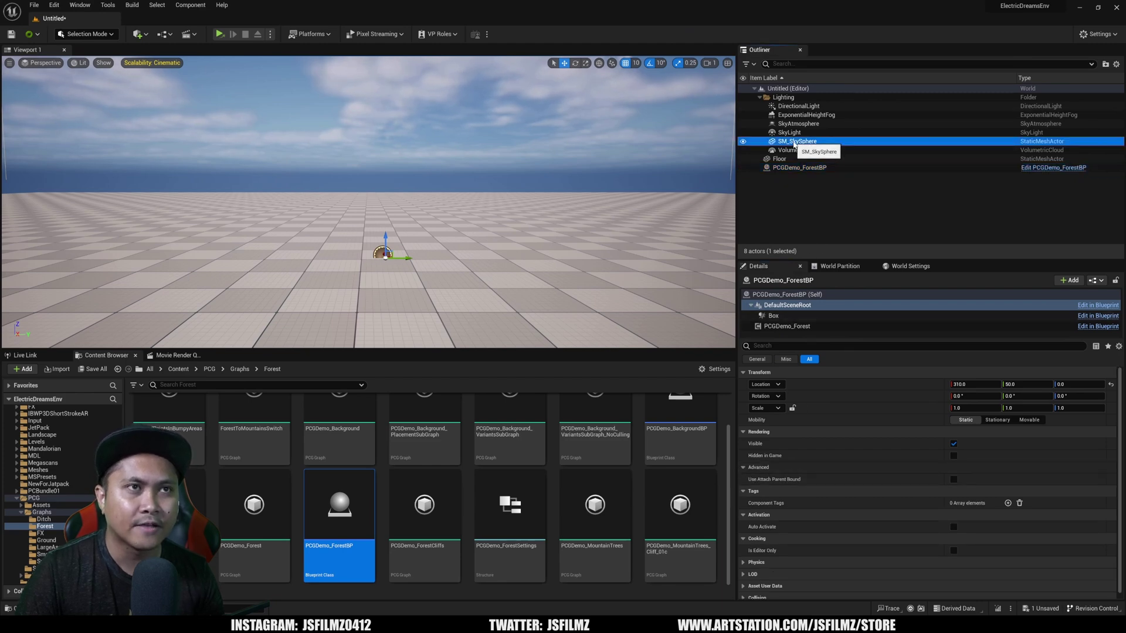
{"action": "left_click", "coordinate": [799, 167]}
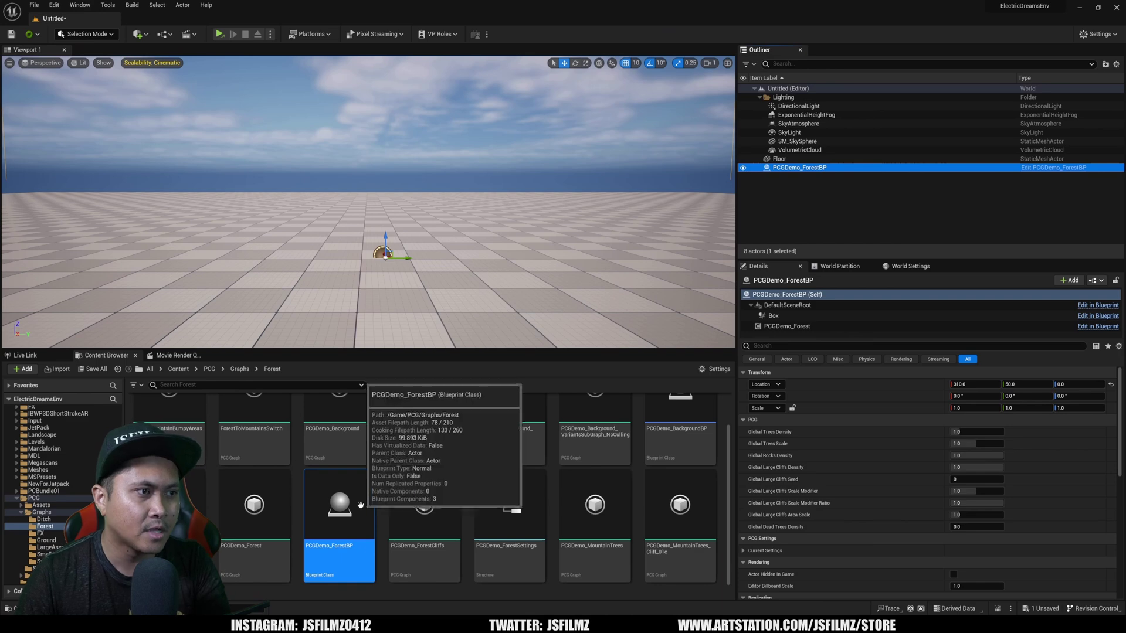
{"action": "double_click", "coordinate": [254, 504]}
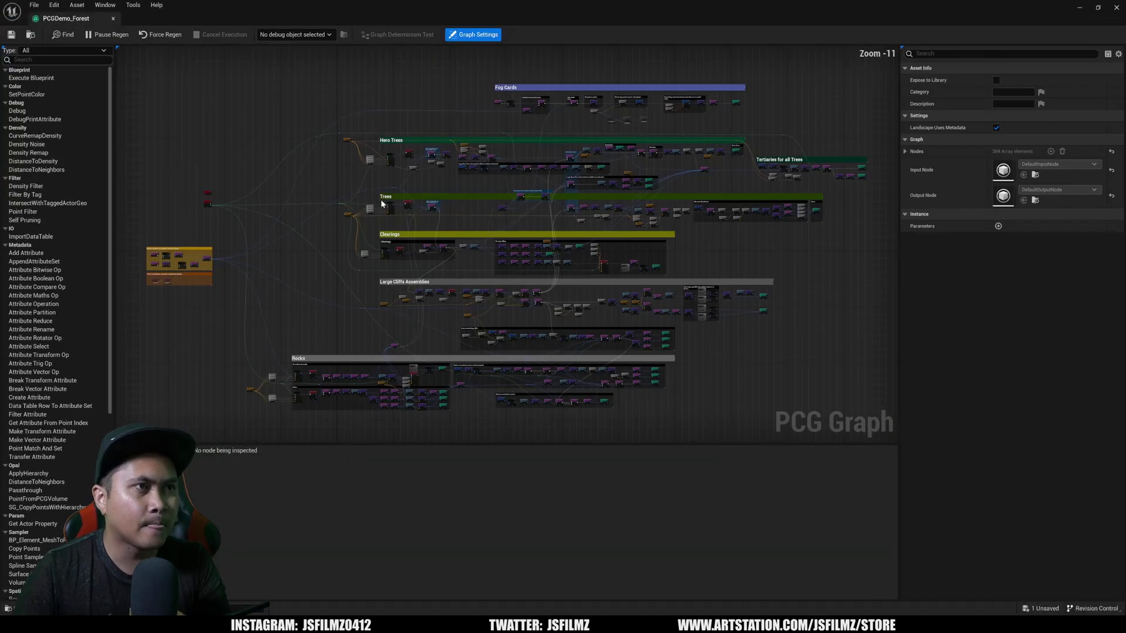
{"action": "scroll", "coordinate": [455, 161], "scroll_direction": "up", "scroll_amount": 5}
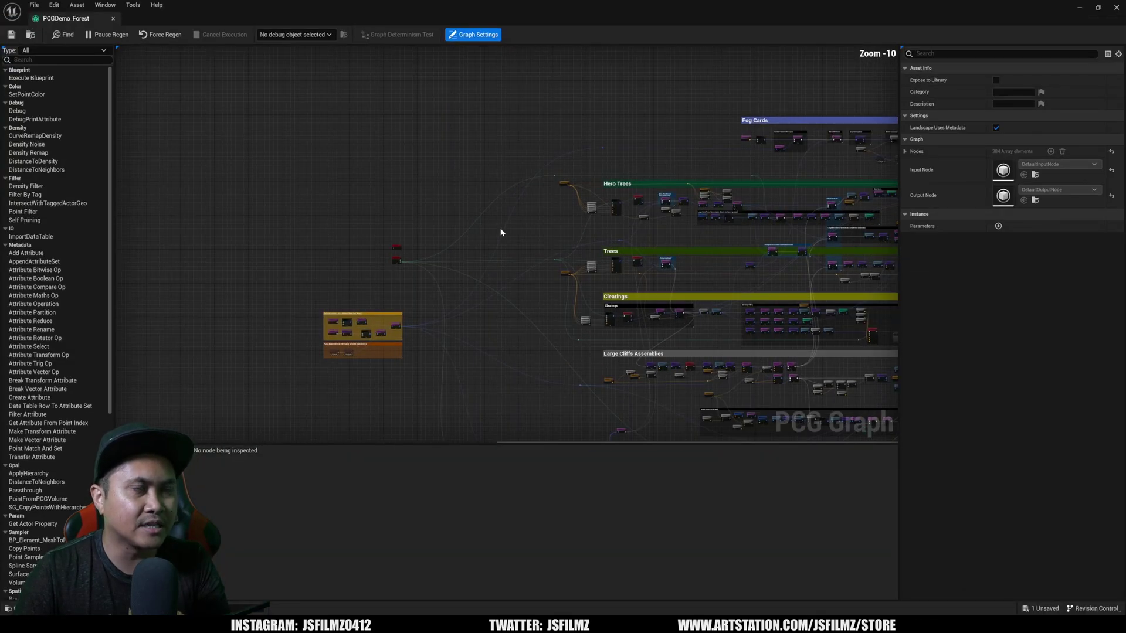
{"action": "right_click_drag", "start_coordinate": [355, 204], "coordinate": [483, 186]}
{"action": "scroll", "coordinate": [483, 213], "scroll_direction": "up", "scroll_amount": 5}
{"action": "right_click_drag", "start_coordinate": [466, 268], "coordinate": [487, 186]}
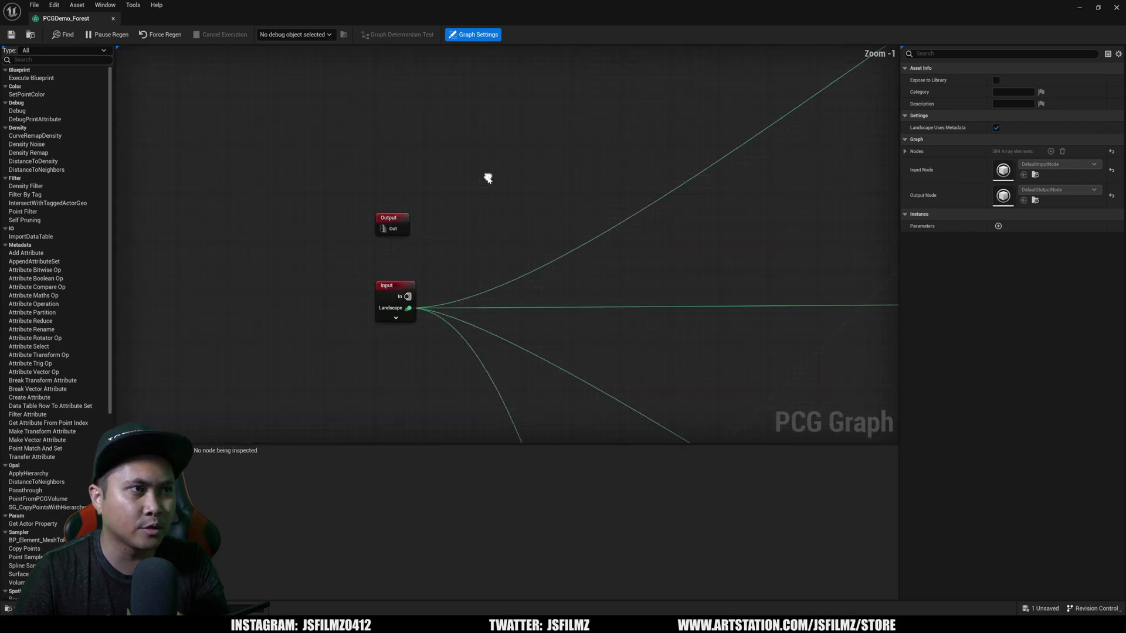
{"action": "left_click", "coordinate": [396, 319]}
{"action": "right_click_drag", "start_coordinate": [517, 298], "coordinate": [463, 226]}
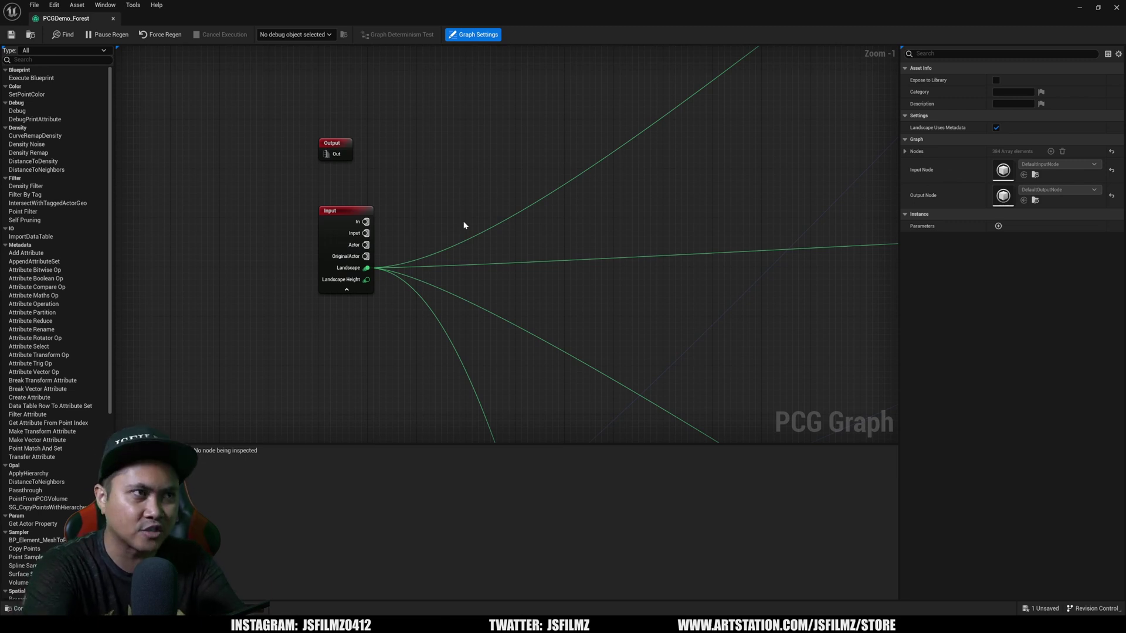
{"action": "mouse_move", "coordinate": [364, 269]}
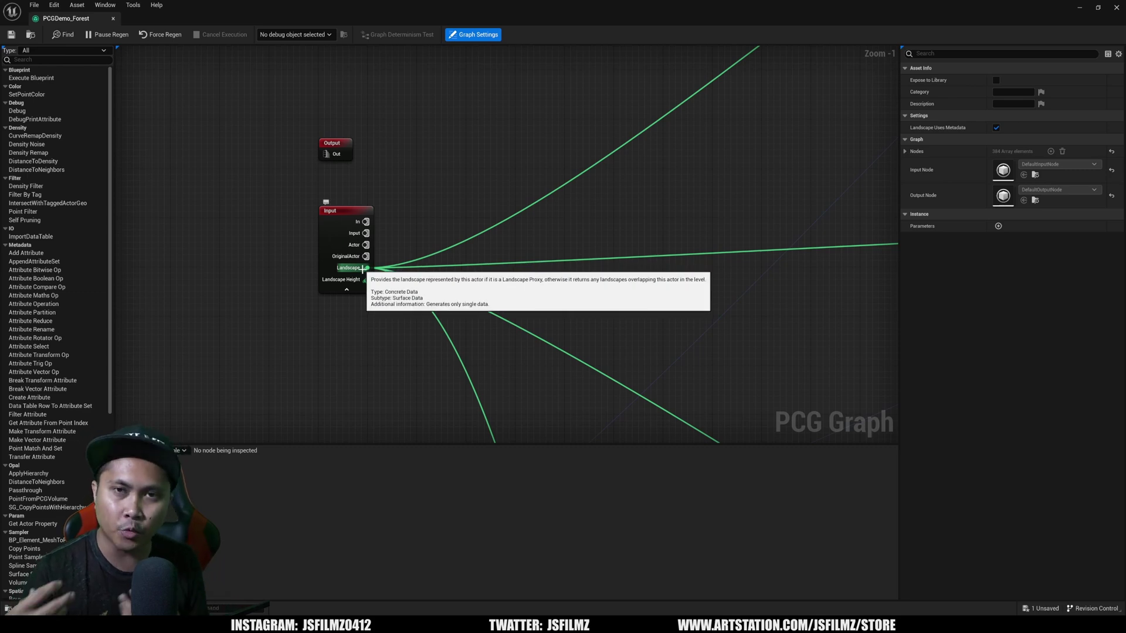
{"action": "left_click", "coordinate": [1116, 8]}
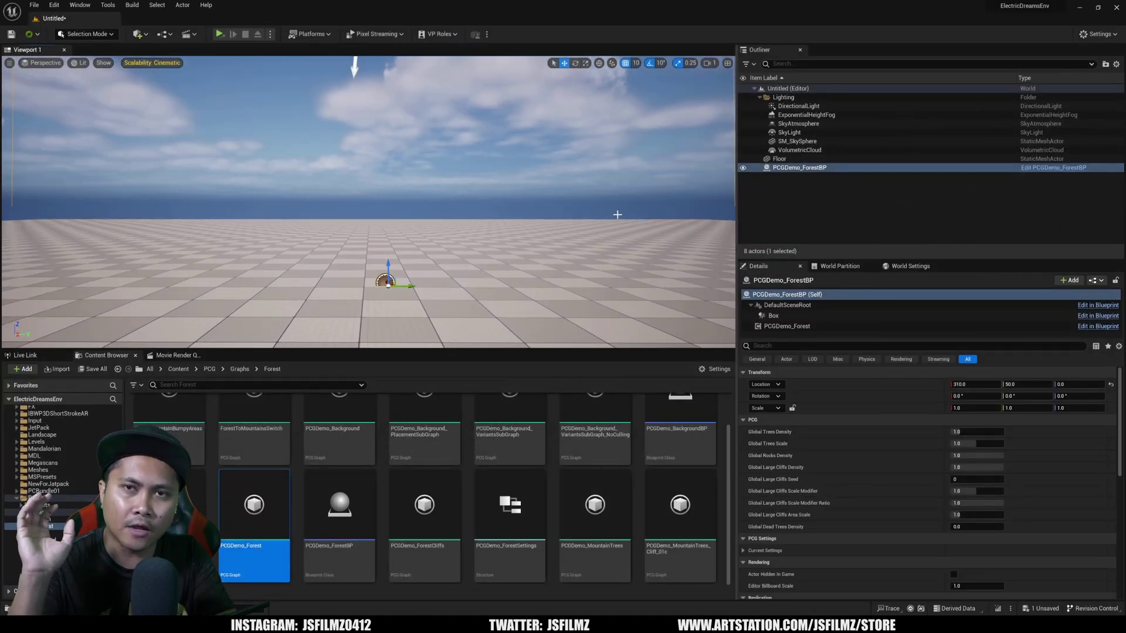
- Pull the camera back over the level and delete the Floor actor
{"action": "key", "text": "s"}
{"action": "scroll", "coordinate": [580, 267], "scroll_direction": "down", "scroll_amount": 1}
{"action": "right_click_drag", "start_coordinate": [580, 266], "coordinate": [577, 261]}
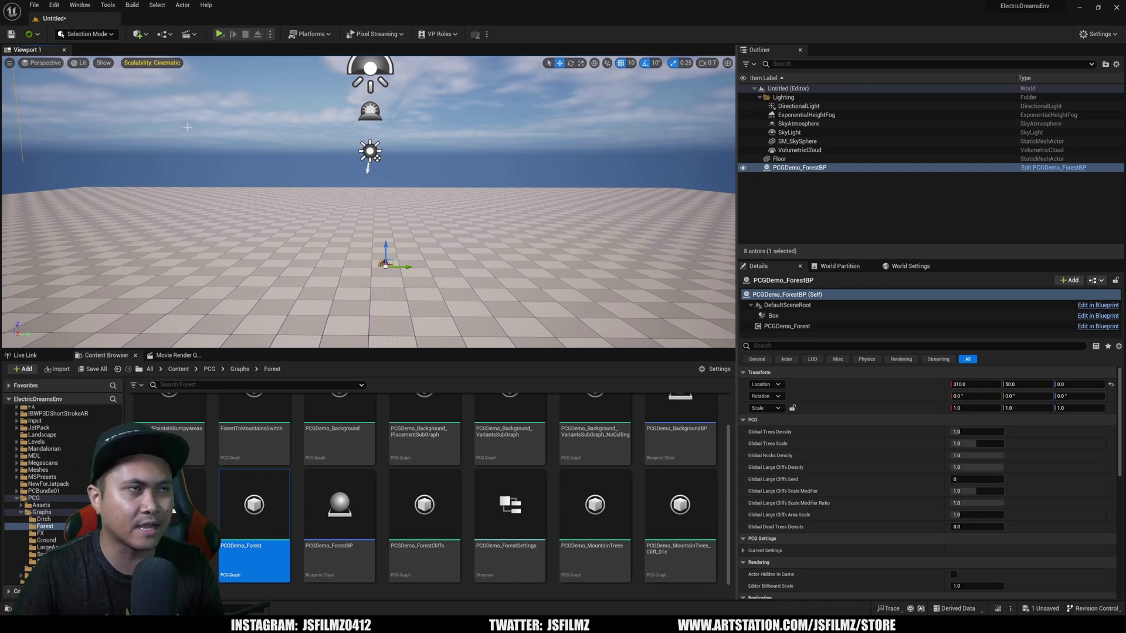
{"action": "left_click", "coordinate": [340, 243]}
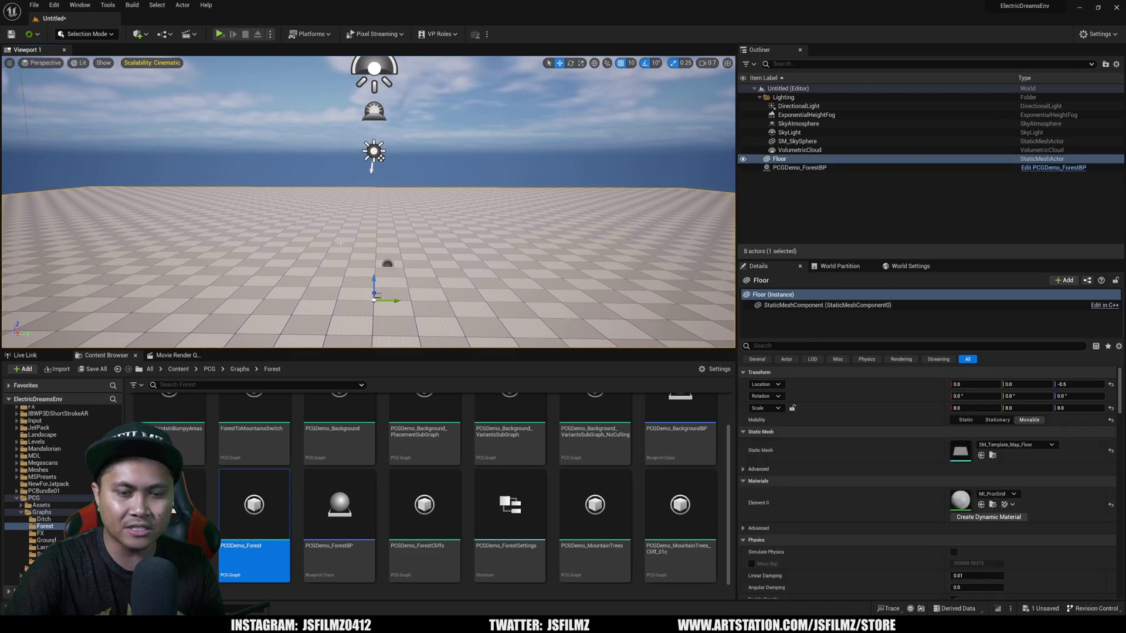
{"action": "key", "text": "Delete"}
- In Landscape Mode, set the landscape to 1 component and create it
{"action": "left_click", "coordinate": [82, 34]}
{"action": "left_click", "coordinate": [79, 59]}
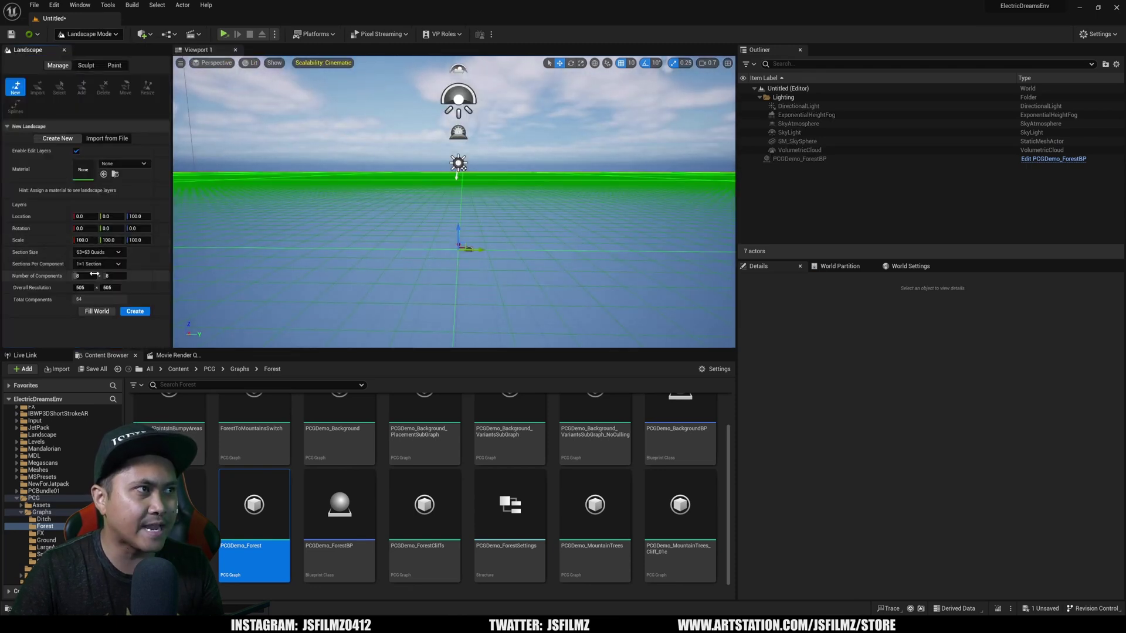
{"action": "type", "text": "1"}
{"action": "key", "text": "Tab"}
{"action": "type", "text": "1"}
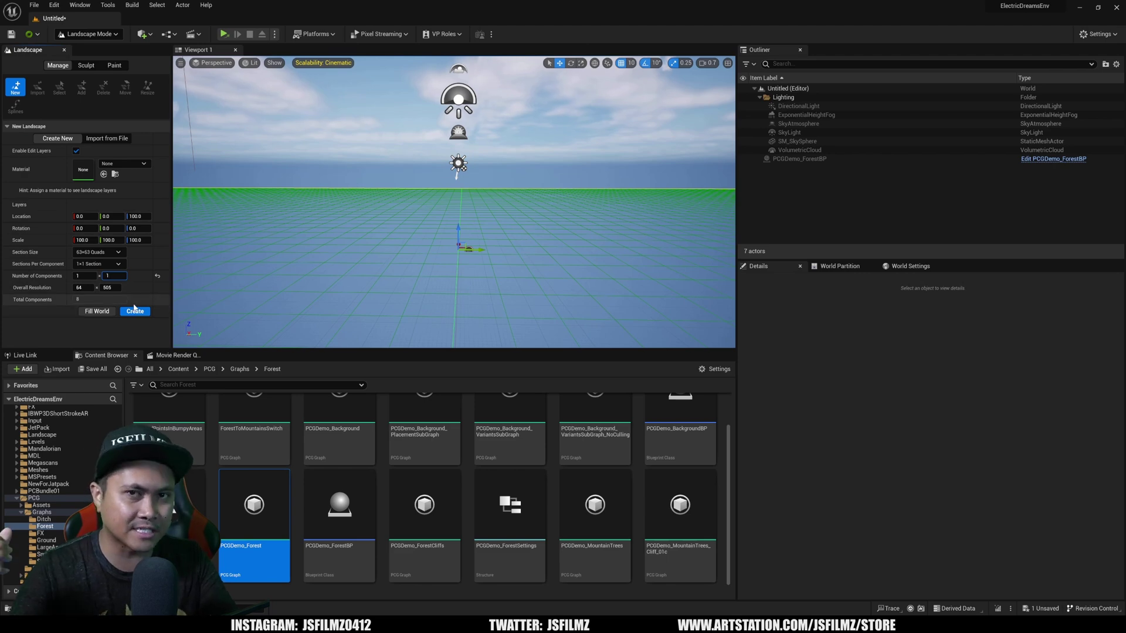
{"action": "left_click", "coordinate": [135, 309]}
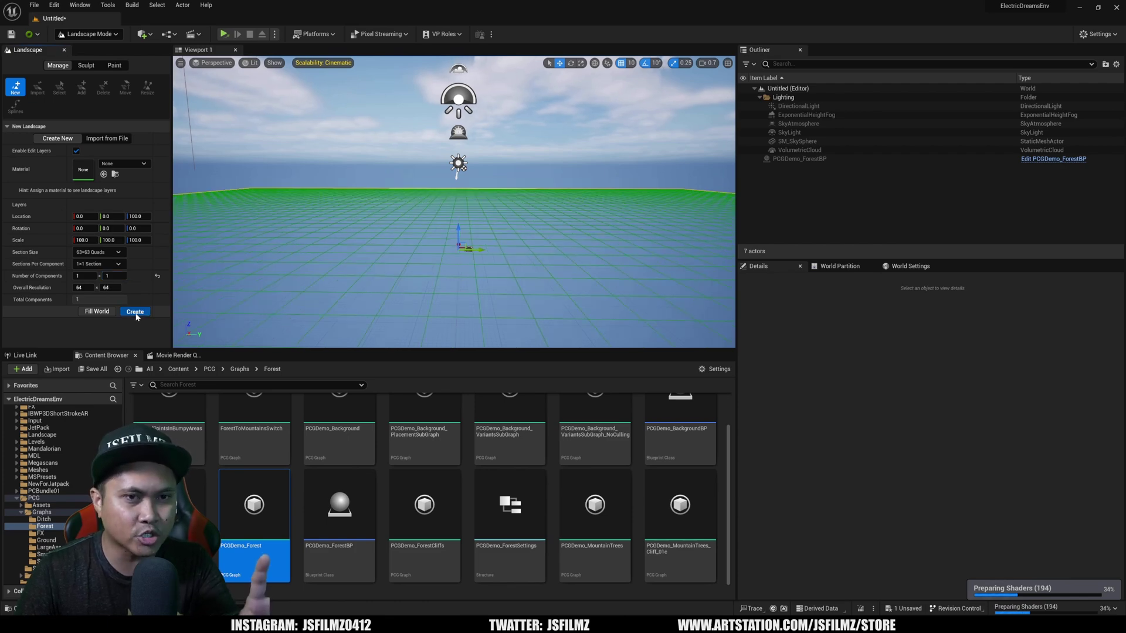
{"action": "left_click", "coordinate": [135, 311]}
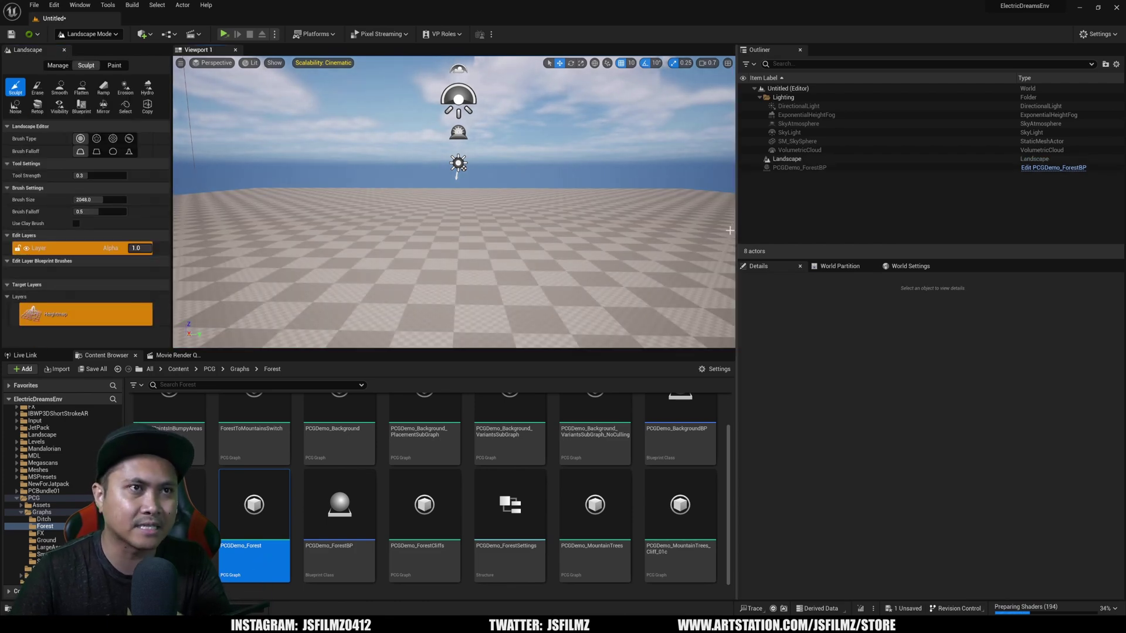
- Return to Selection Mode and select PCGDemo_ForestBP's PCGDemo_Forest component
{"action": "left_click", "coordinate": [88, 33]}
{"action": "left_click", "coordinate": [88, 58]}
{"action": "left_click", "coordinate": [811, 167]}
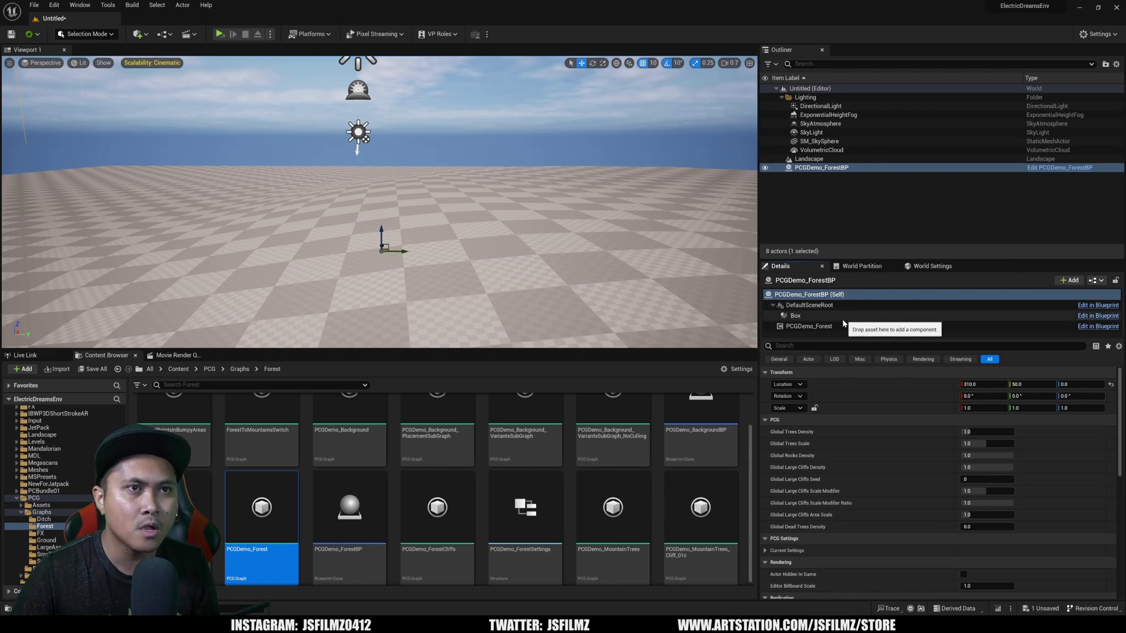
{"action": "left_click", "coordinate": [807, 327]}
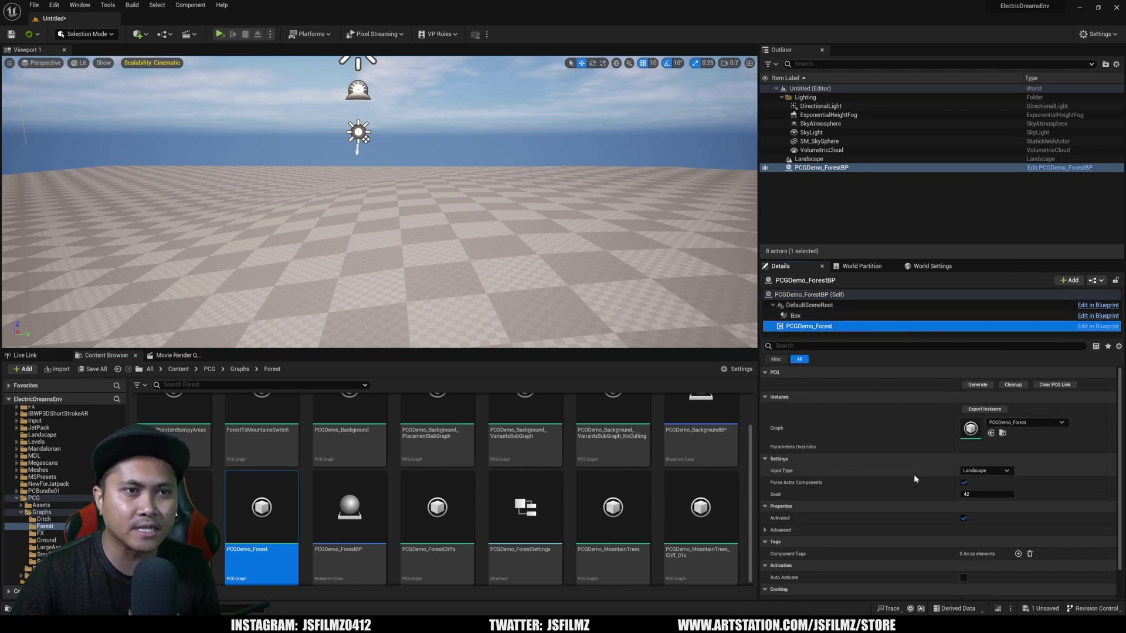
- Expand the Advanced options and set Generation Trigger to Generate on Load
{"action": "scroll", "coordinate": [842, 480], "scroll_direction": "down", "scroll_amount": 2}
{"action": "scroll", "coordinate": [854, 489], "scroll_direction": "up", "scroll_amount": 2}
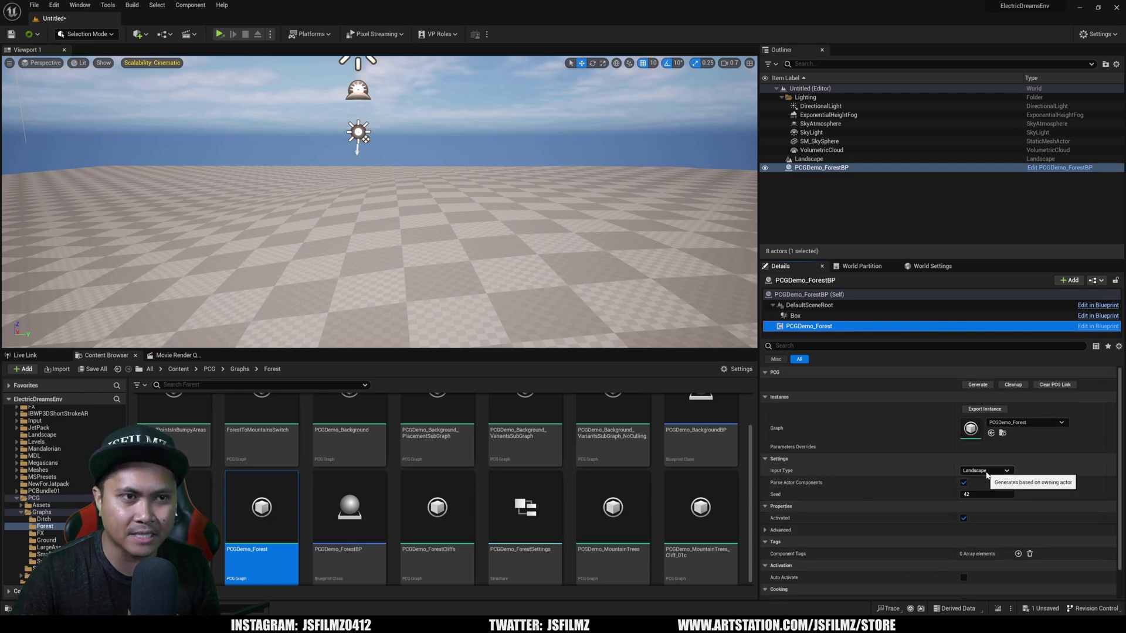
{"action": "left_click", "coordinate": [765, 531]}
{"action": "scroll", "coordinate": [774, 531], "scroll_direction": "down", "scroll_amount": 1}
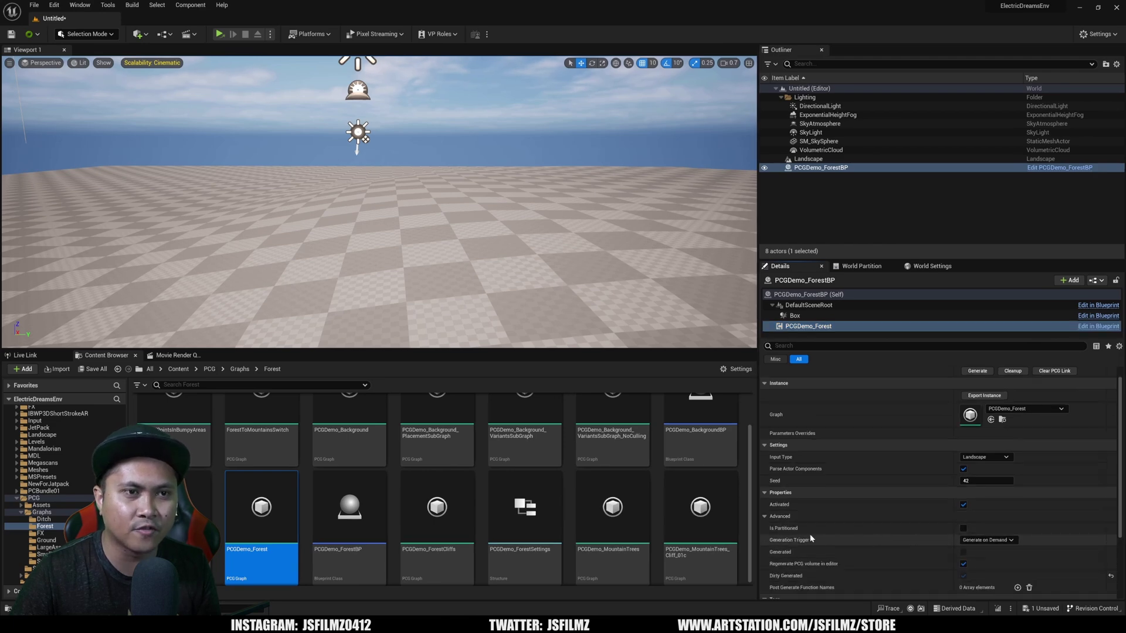
{"action": "left_click", "coordinate": [989, 540]}
{"action": "left_click", "coordinate": [993, 553]}
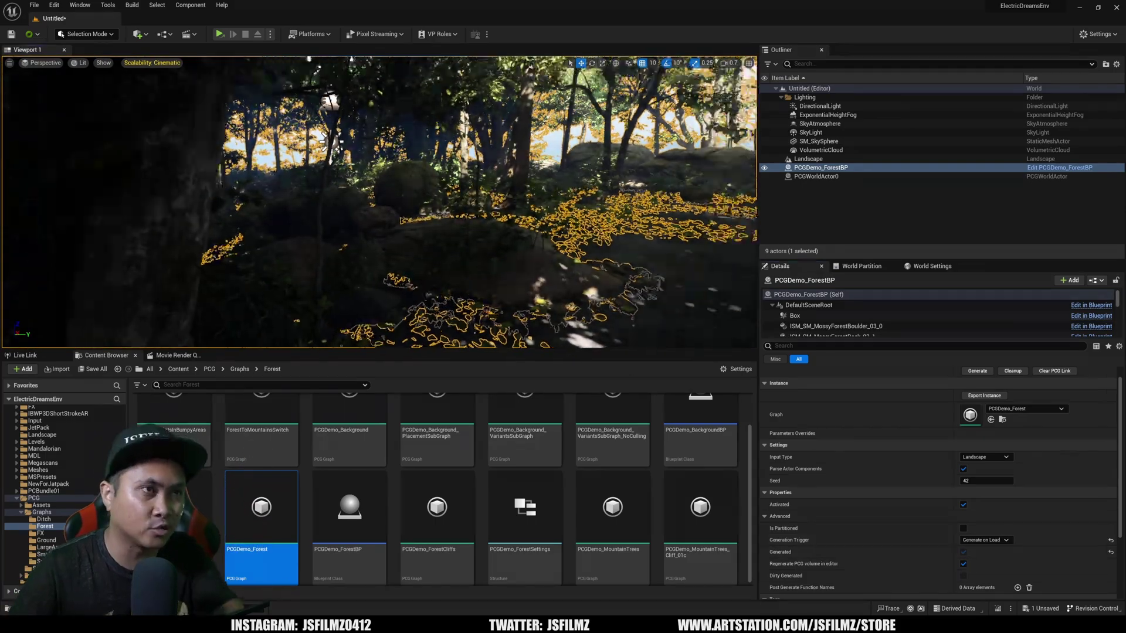
- Fly the camera through the generated forest and pick one of the trees
{"action": "key", "text": "w"}
{"action": "mouse_move", "coordinate": [379, 202]}
{"action": "right_mouse_down"}
{"action": "mouse_move", "coordinate": [539, 202]}
{"action": "mouse_move", "coordinate": [379, 202]}
{"action": "right_mouse_up"}
{"action": "key", "text": "g"}
{"action": "scroll", "coordinate": [505, 197], "scroll_direction": "up", "scroll_amount": 1}
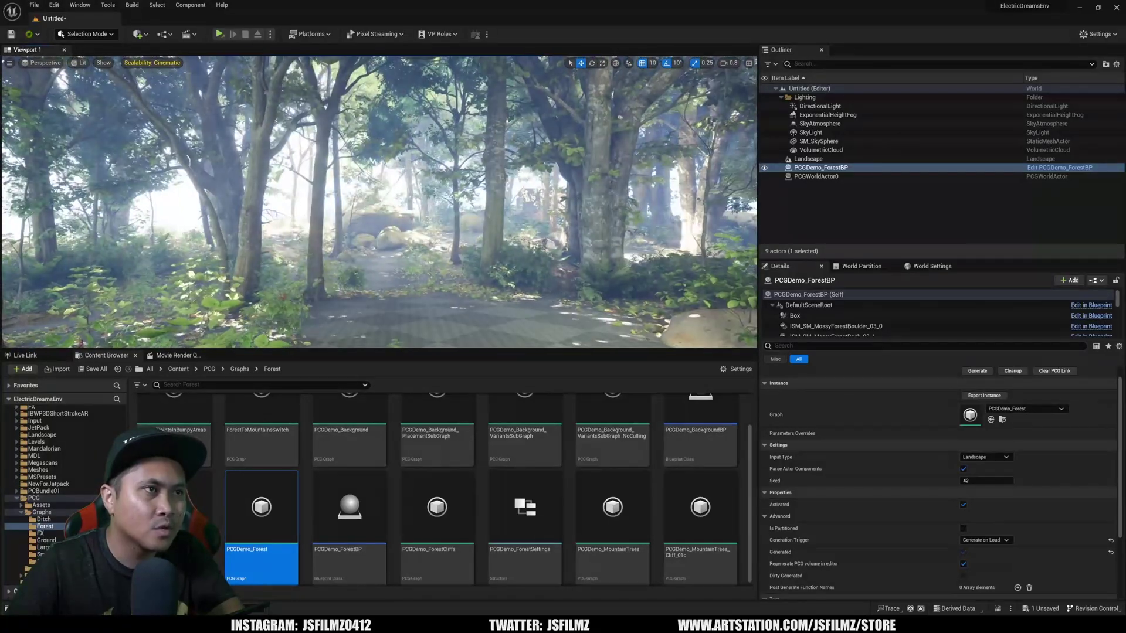
{"action": "key", "text": "a"}
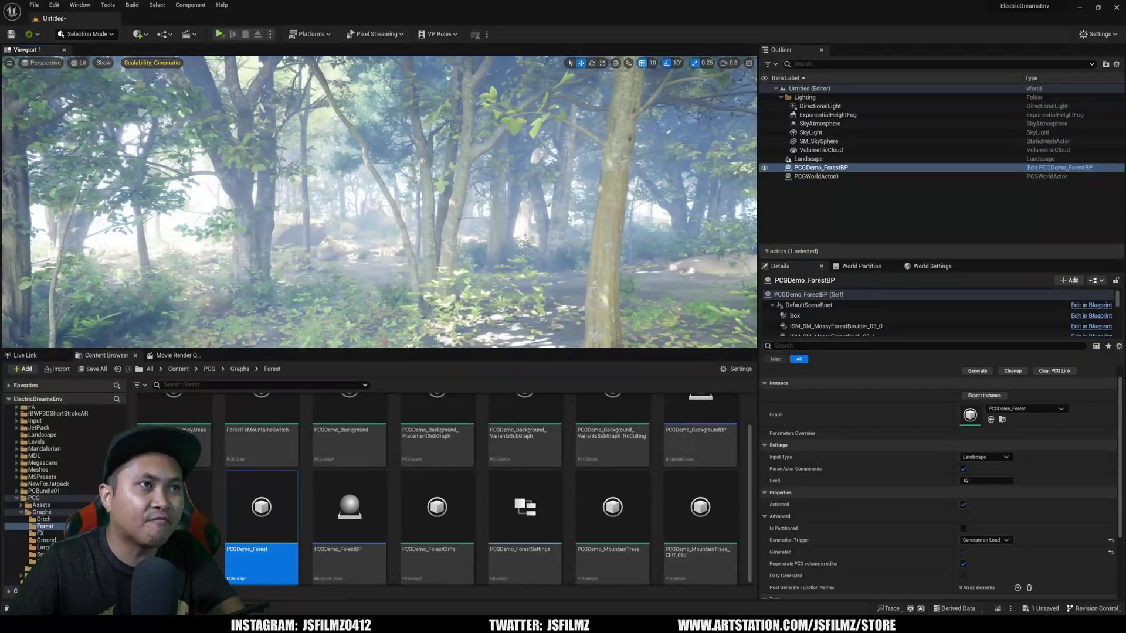
{"action": "key", "text": "a"}
{"action": "double_click", "coordinate": [435, 209]}
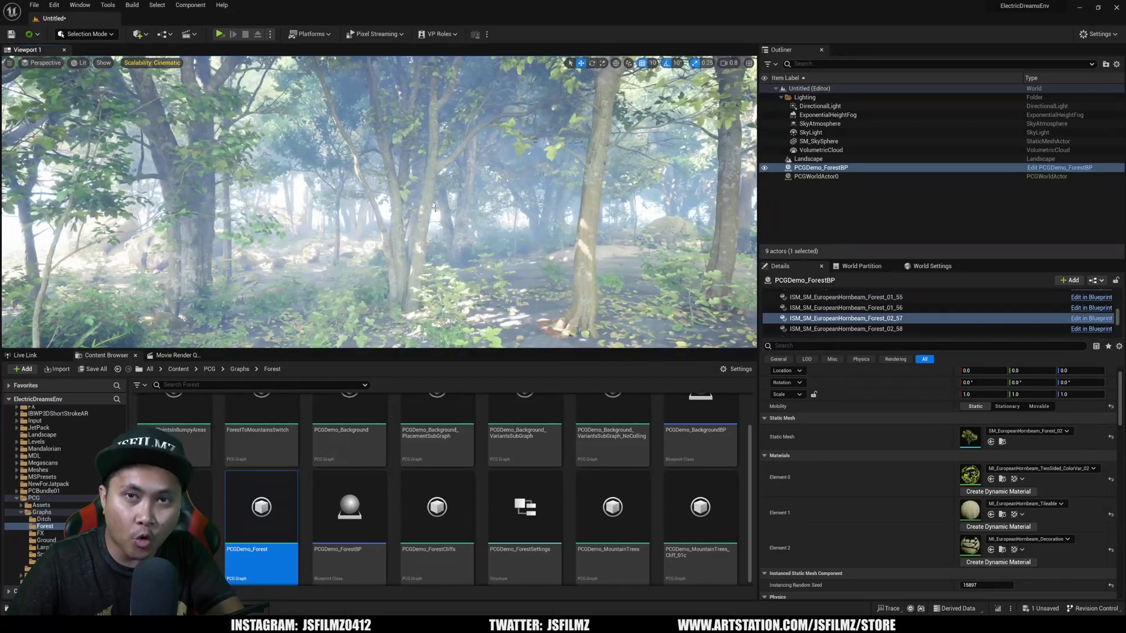
- Reselect the PCGDemo_ForestBP actor in the Outliner to show its density settings
{"action": "left_click", "coordinate": [806, 169]}
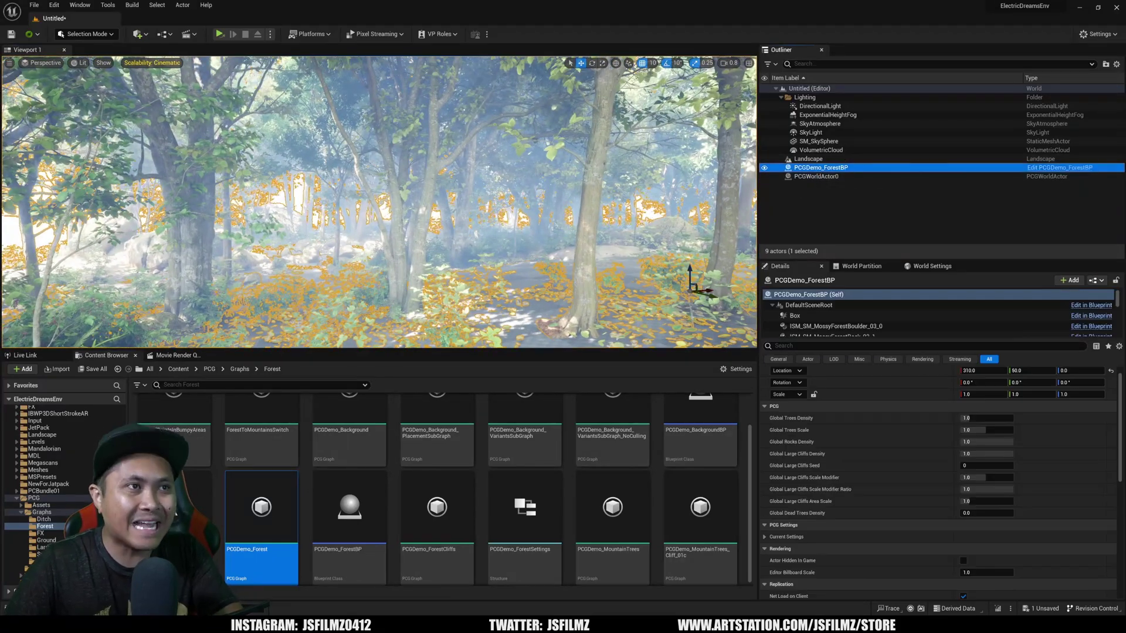
{"action": "key", "text": "Escape"}
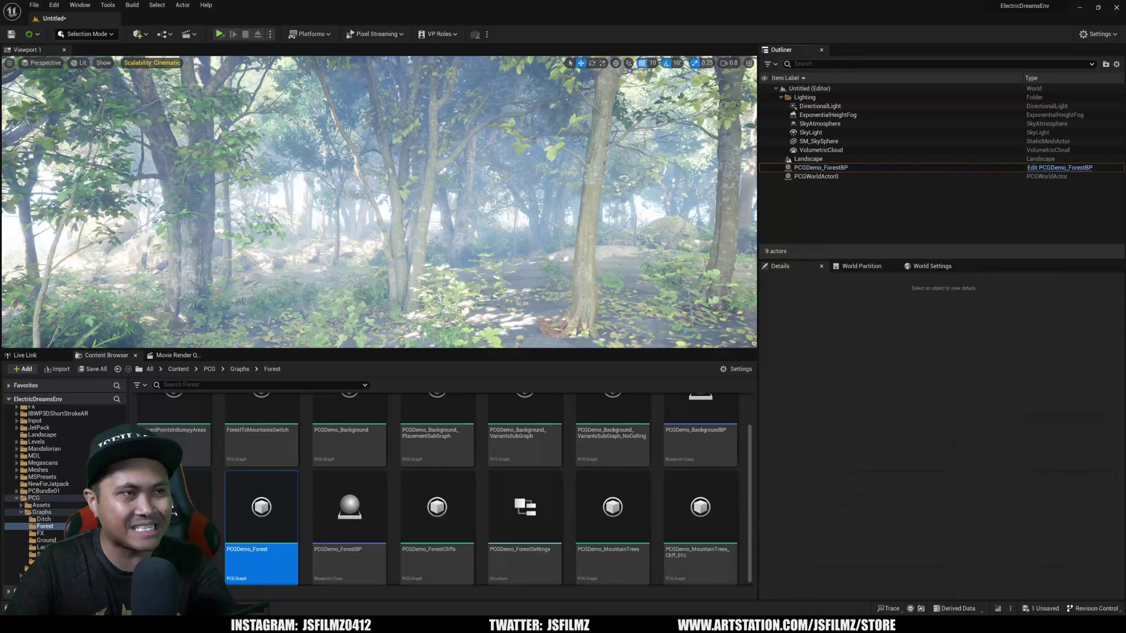
{"action": "left_click", "coordinate": [836, 167]}
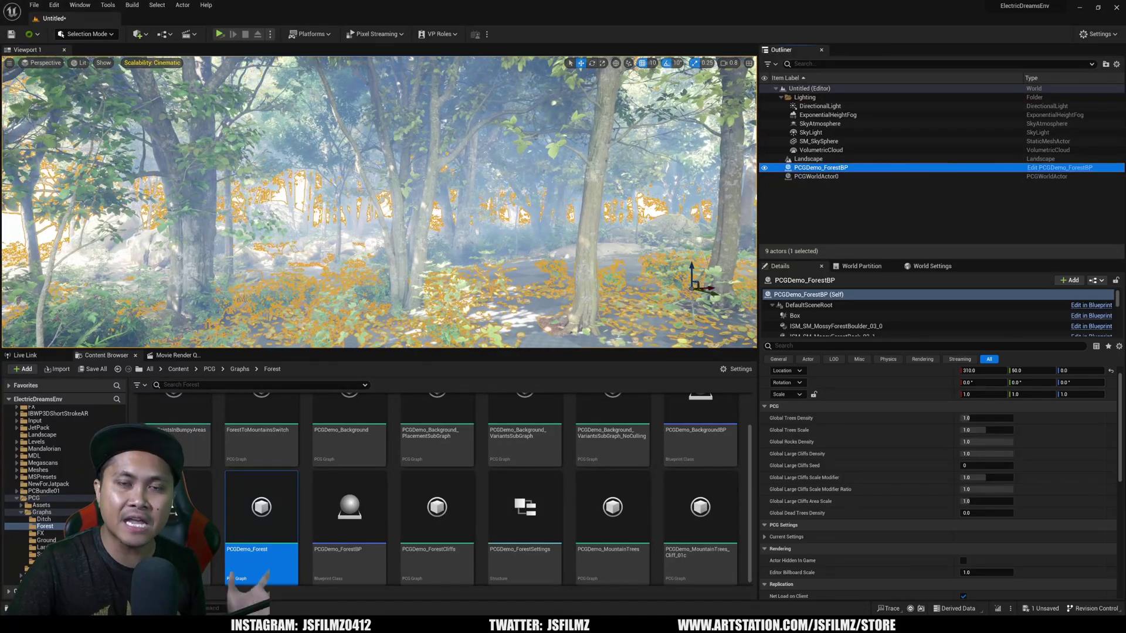
- Set Global Trees Density to 0.5 and start editing Global Rocks Density
{"action": "right_click_drag", "start_coordinate": [660, 305], "coordinate": [695, 300]}
{"action": "left_click", "coordinate": [993, 417]}
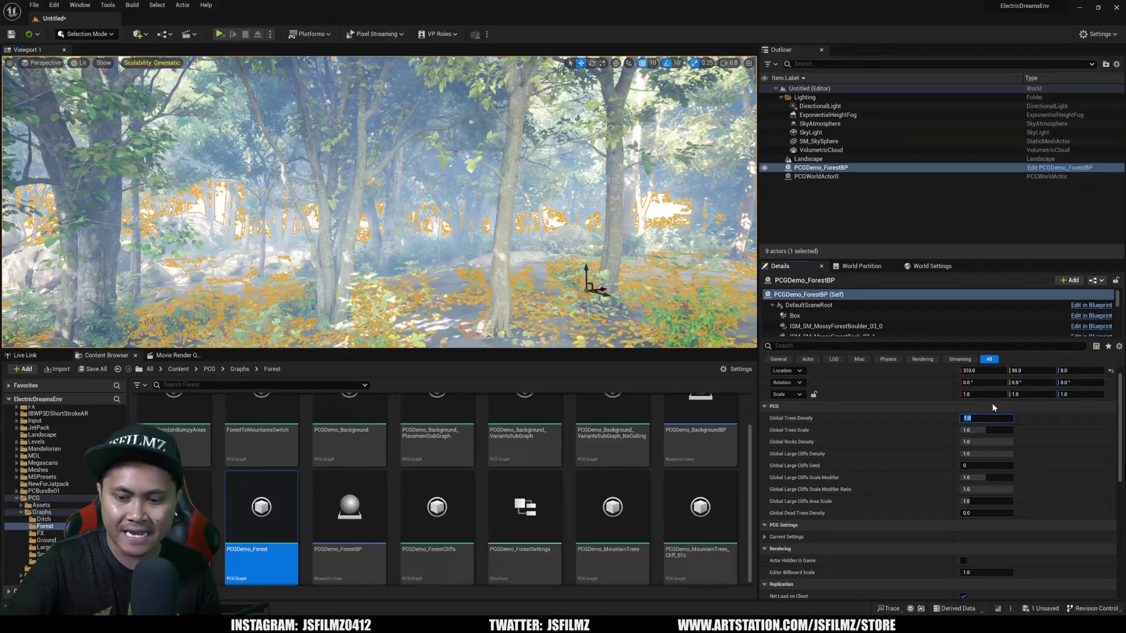
{"action": "type", "text": "0.5"}
{"action": "key", "text": "Return"}
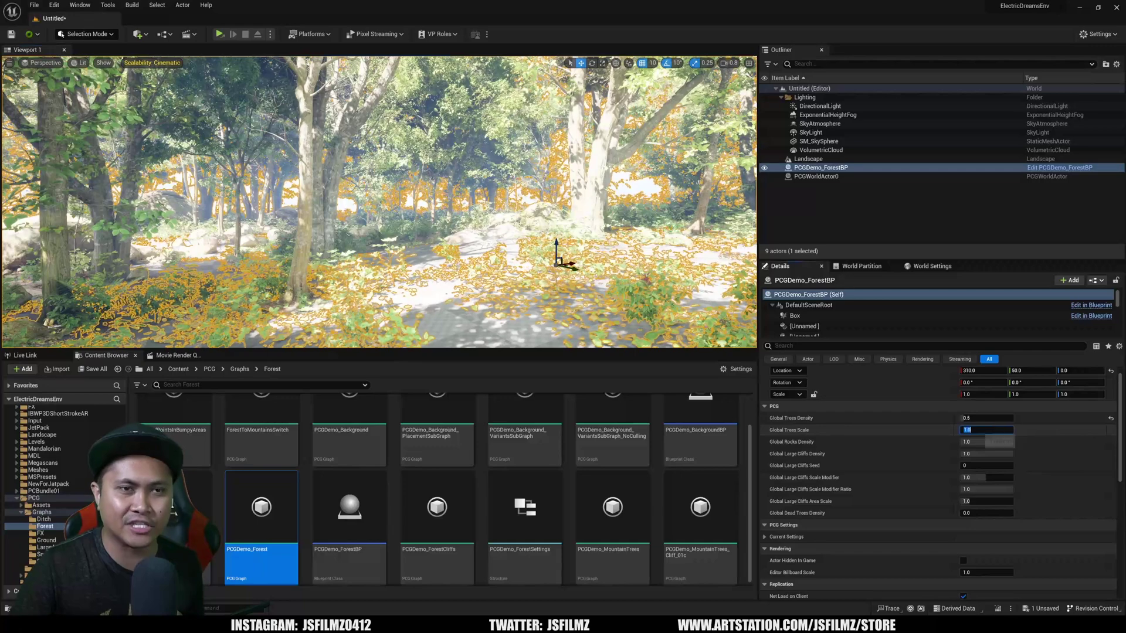
{"action": "left_click", "coordinate": [971, 441]}
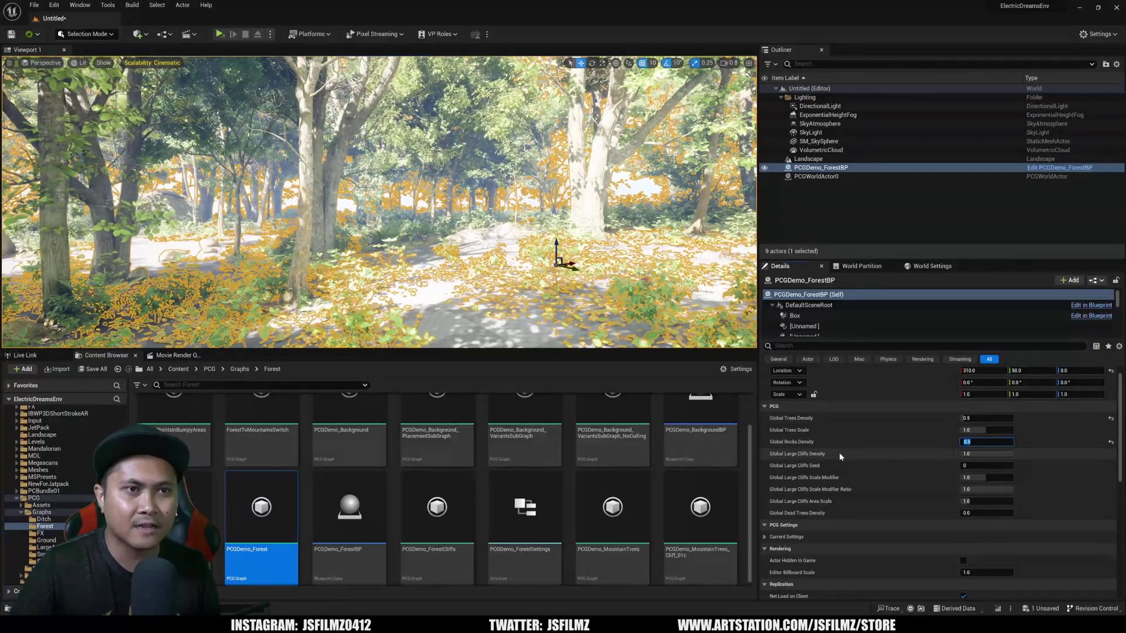
- Fly the camera through the thinned forest toward the boulders
{"action": "mouse_move", "coordinate": [496, 198]}
{"action": "right_mouse_down"}
{"action": "mouse_move", "coordinate": [639, 198]}
{"action": "mouse_move", "coordinate": [405, 198]}
{"action": "mouse_move", "coordinate": [493, 200]}
{"action": "right_mouse_up"}
{"action": "key", "text": "g"}
{"action": "key", "text": "w"}
{"action": "scroll", "coordinate": [496, 197], "scroll_direction": "down", "scroll_amount": 3}
{"action": "key", "text": "w"}
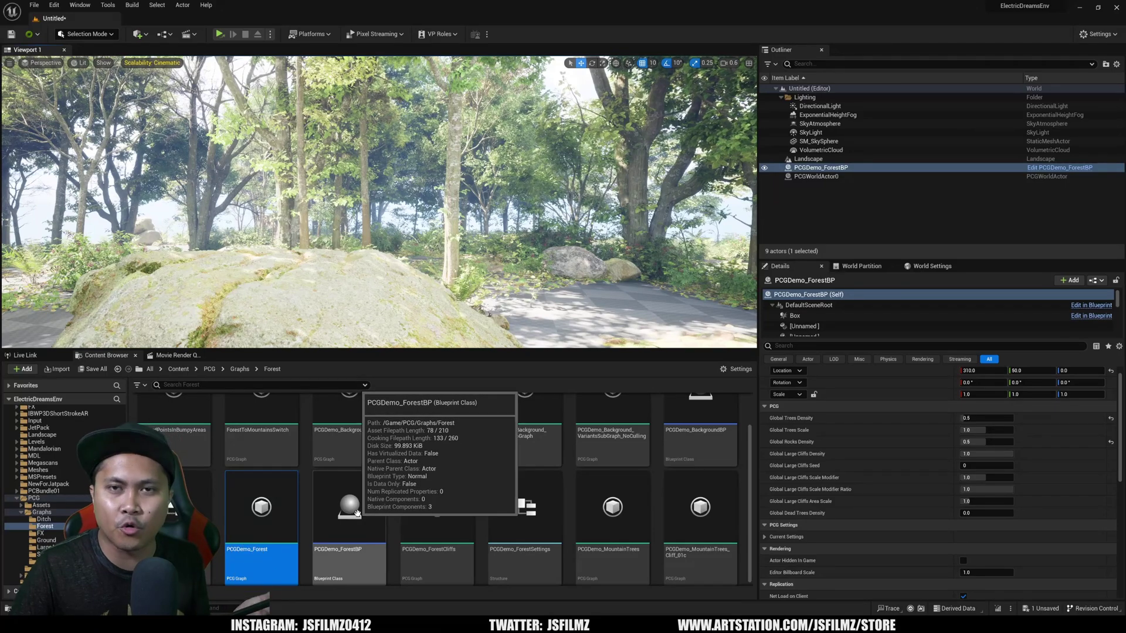
{"action": "scroll", "coordinate": [411, 528], "scroll_direction": "up", "scroll_amount": 1}
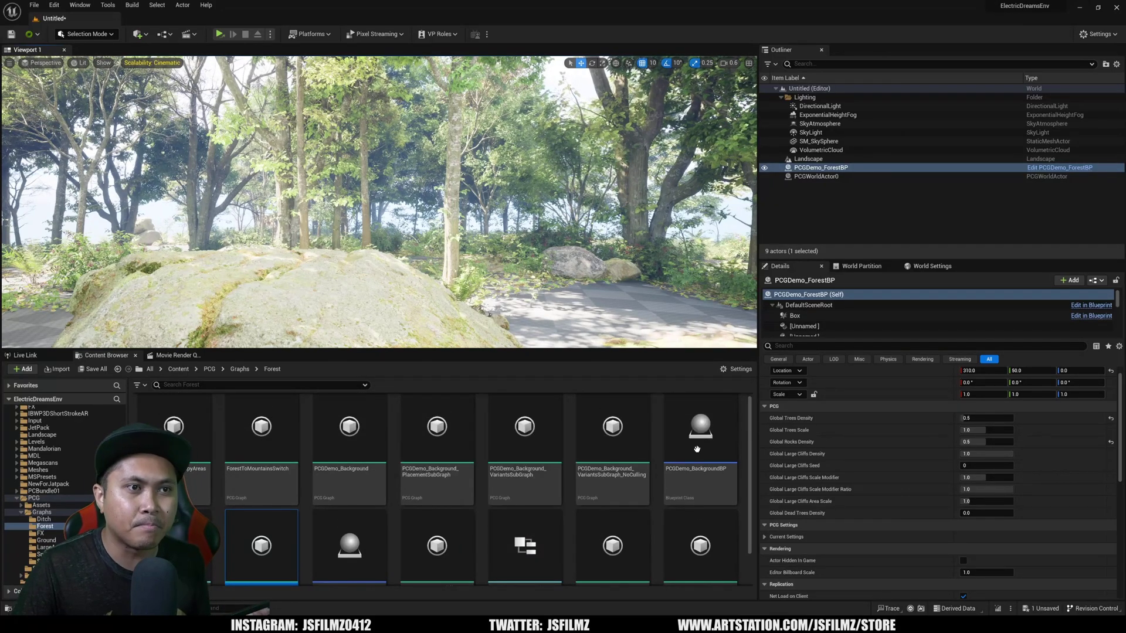
{"action": "scroll", "coordinate": [698, 457], "scroll_direction": "down", "scroll_amount": 1}
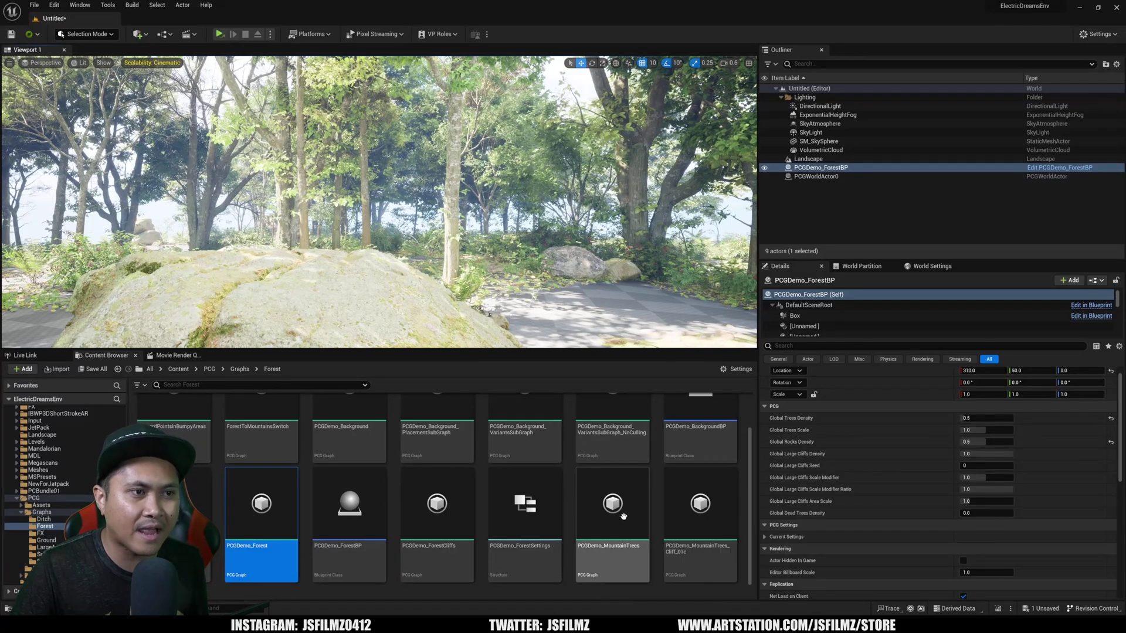
{"action": "scroll", "coordinate": [366, 534], "scroll_direction": "up", "scroll_amount": 1}
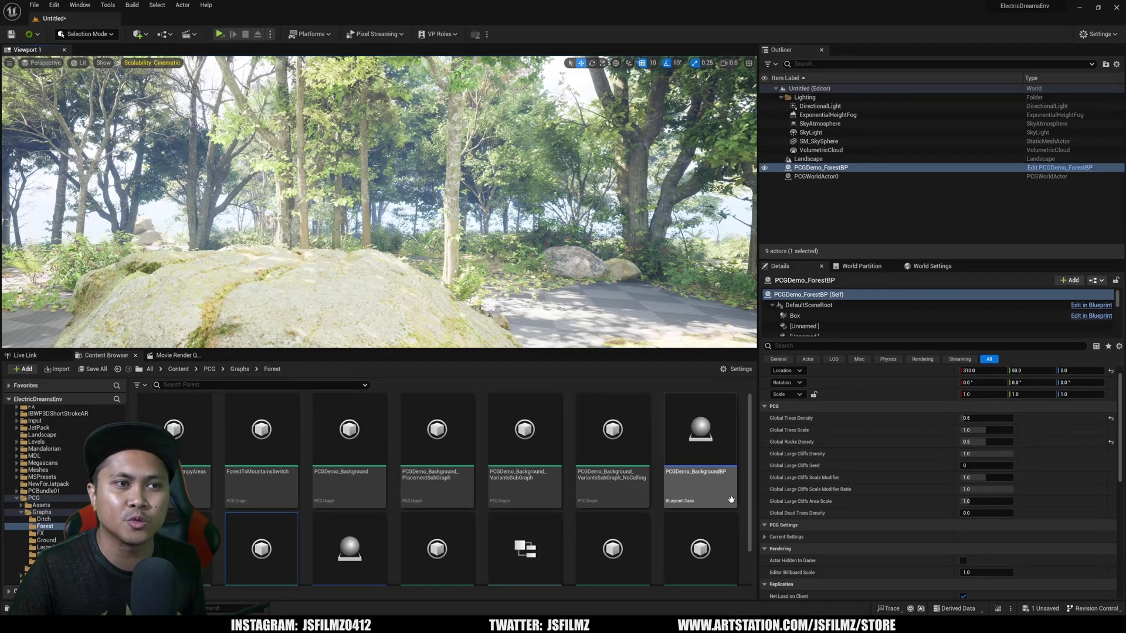
- Drag PCGDemo_BackgroundBP into the viewport and fly up to view the new mountains
{"action": "left_click_drag", "start_coordinate": [731, 496], "coordinate": [546, 279]}
{"action": "key", "text": "e"}
{"action": "scroll", "coordinate": [379, 202], "scroll_direction": "up", "scroll_amount": 5}
{"action": "right_click_drag", "start_coordinate": [499, 286], "coordinate": [393, 278]}
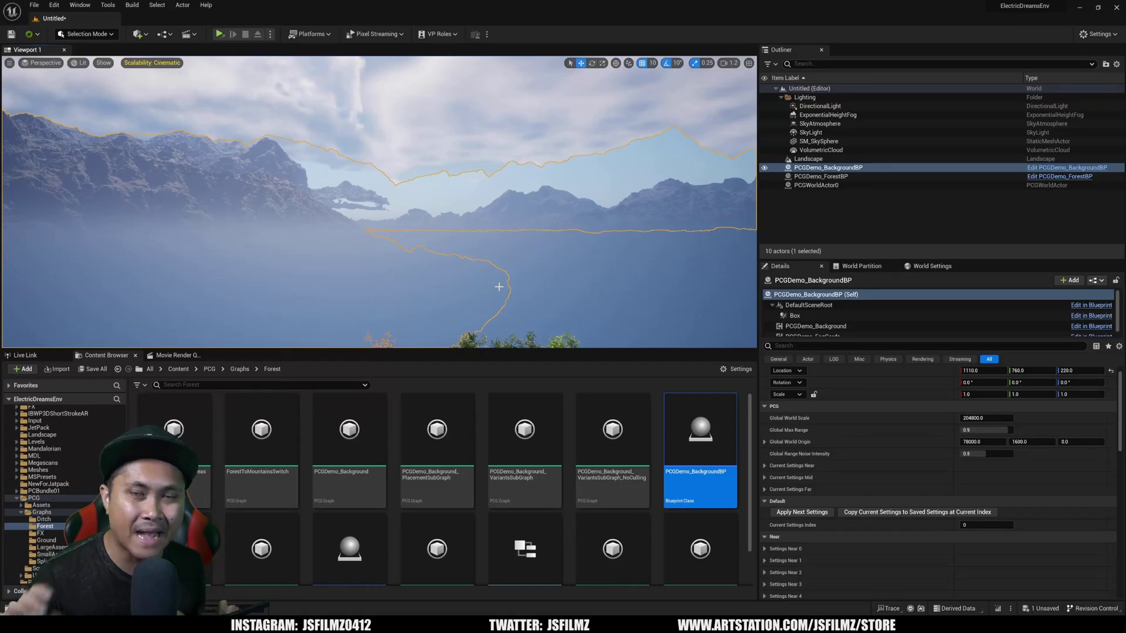
- Fly back down into the forest and look around near the mossy boulder
{"action": "key", "text": "w"}
{"action": "mouse_move", "coordinate": [403, 290]}
{"action": "right_mouse_down"}
{"action": "mouse_move", "coordinate": [413, 352]}
{"action": "mouse_move", "coordinate": [403, 289]}
{"action": "right_mouse_up"}
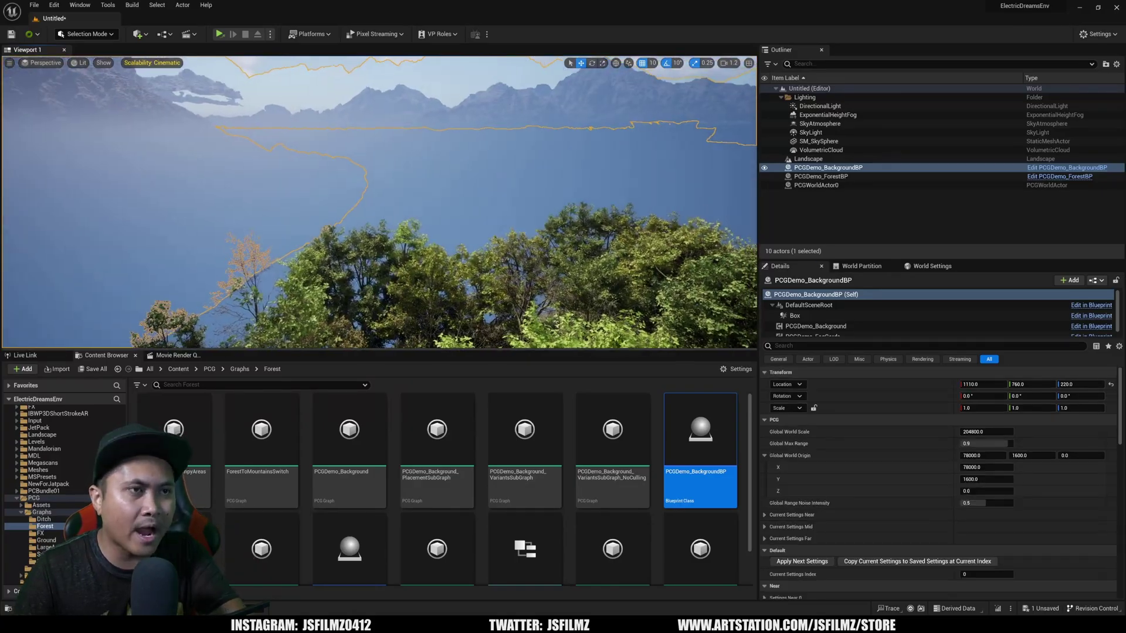
{"action": "scroll", "coordinate": [379, 202], "scroll_direction": "down", "scroll_amount": 4}
{"action": "scroll", "coordinate": [403, 290], "scroll_direction": "down", "scroll_amount": 1}
{"action": "scroll", "coordinate": [347, 498], "scroll_direction": "down", "scroll_amount": 1}
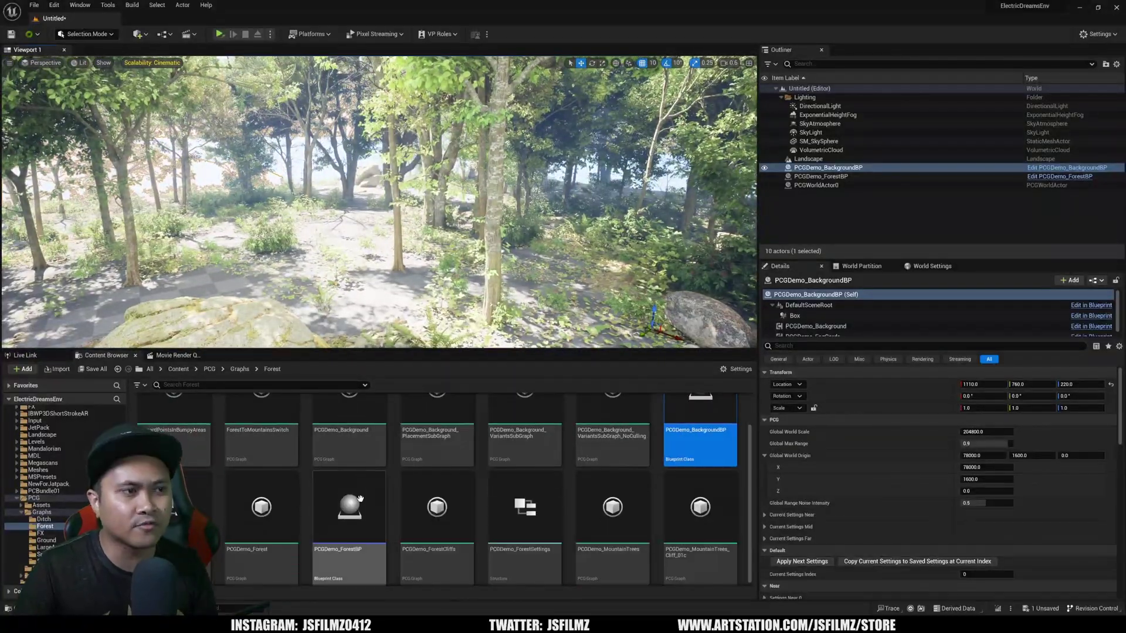
{"action": "right_click_drag", "start_coordinate": [329, 264], "coordinate": [458, 252]}
{"action": "right_click_drag", "start_coordinate": [376, 205], "coordinate": [375, 205]}
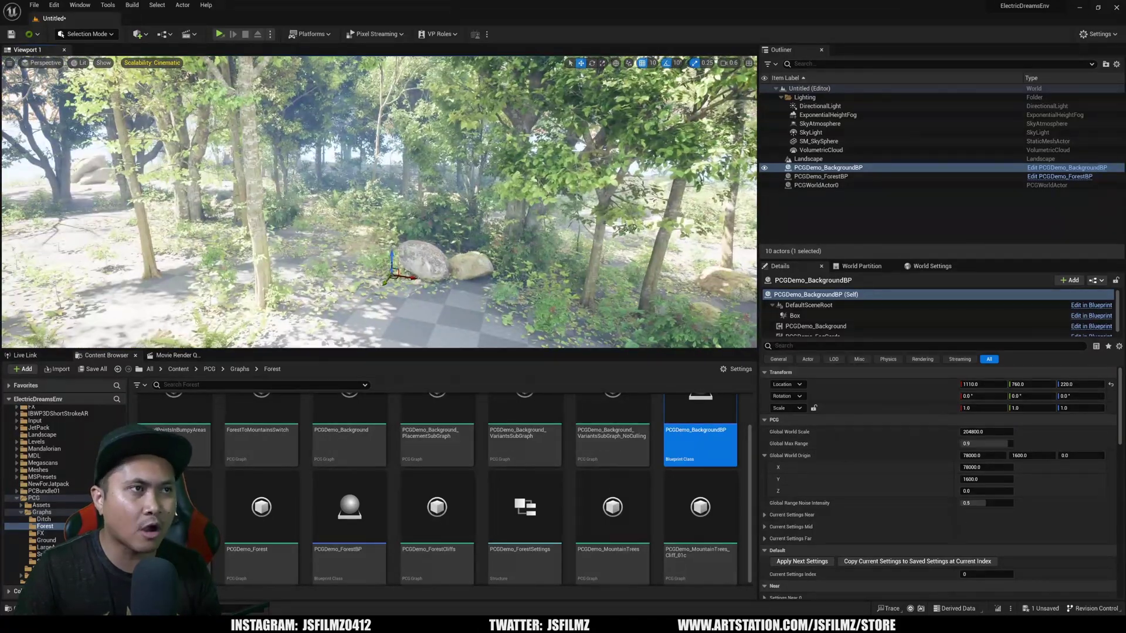
{"action": "right_click_drag", "start_coordinate": [404, 252], "coordinate": [405, 252]}
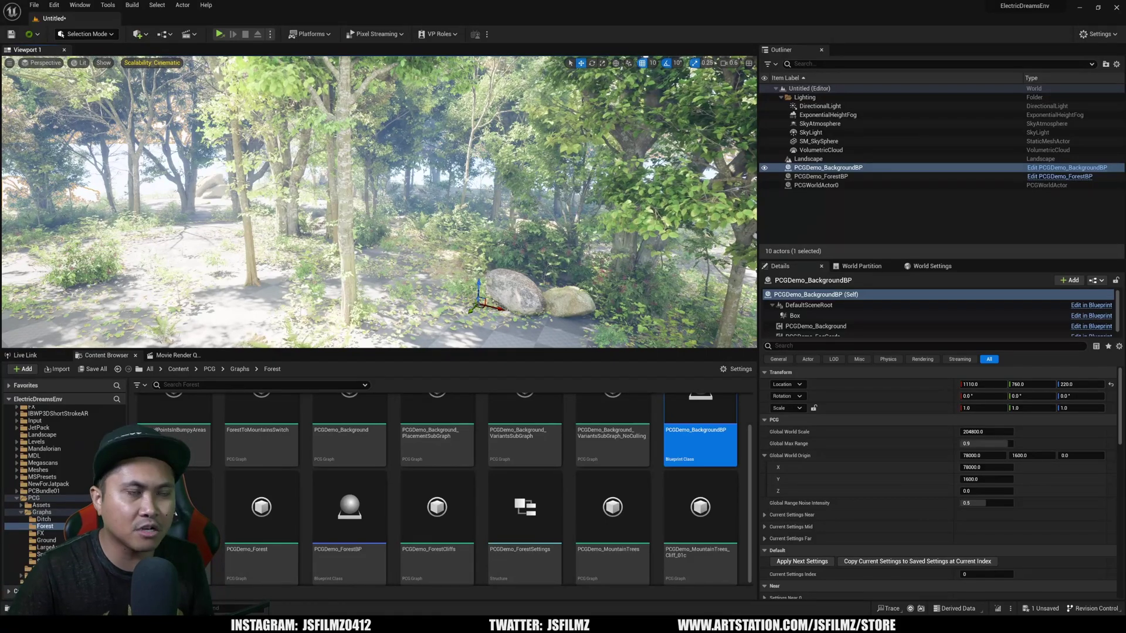
{"action": "mouse_move", "coordinate": [375, 205]}
{"action": "right_mouse_down"}
{"action": "mouse_move", "coordinate": [322, 209]}
{"action": "mouse_move", "coordinate": [368, 217]}
{"action": "right_mouse_up"}
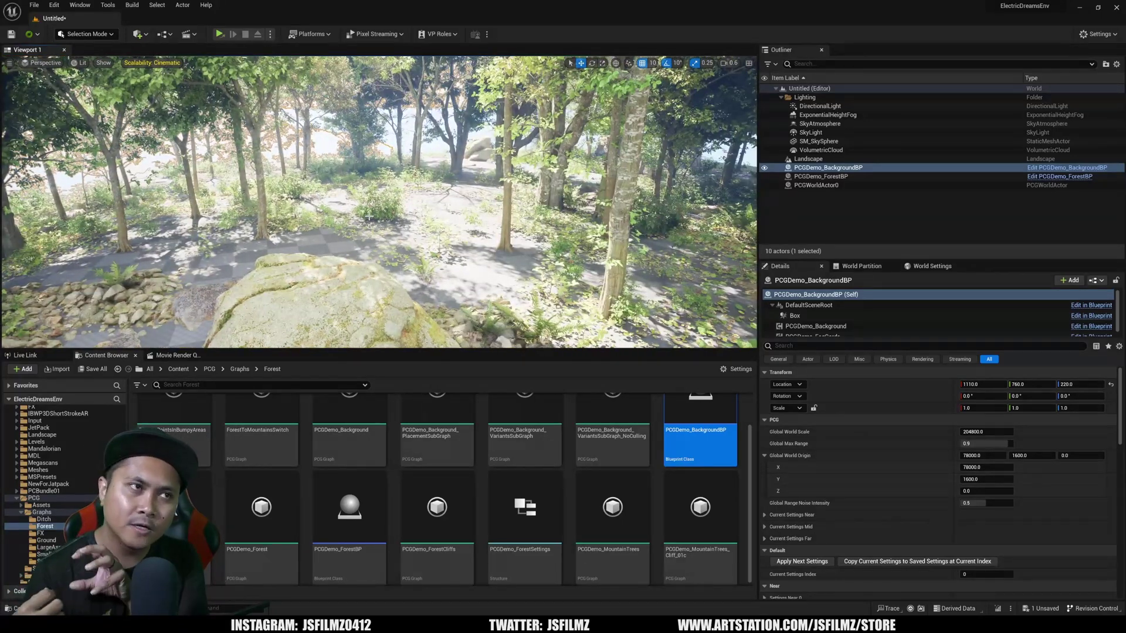
{"action": "double_click", "coordinate": [261, 509]}
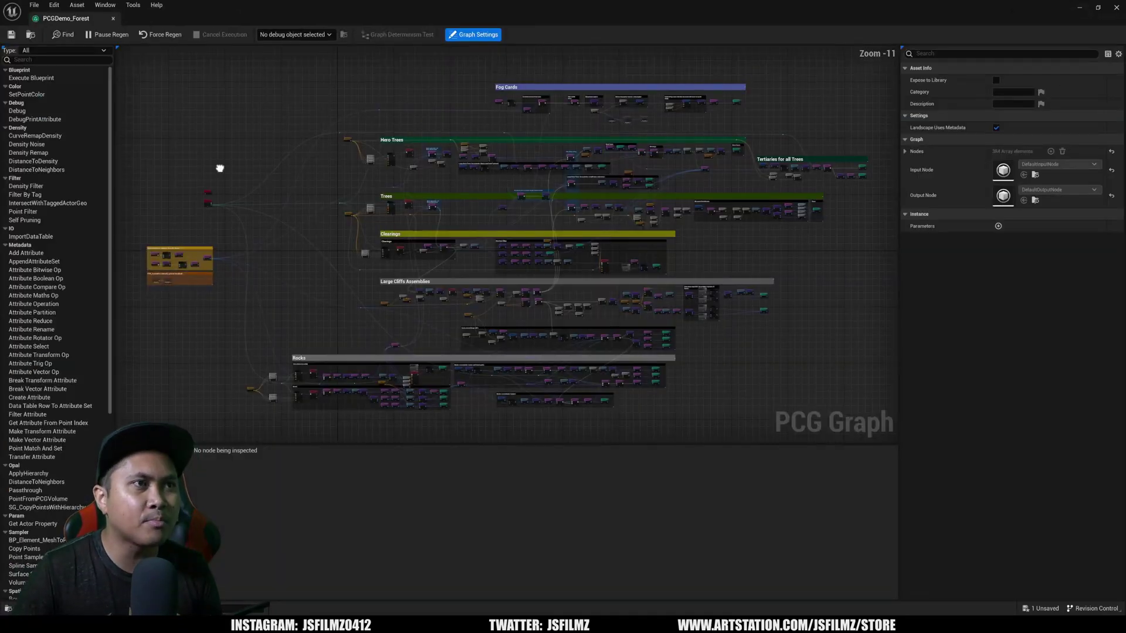
{"action": "right_click_drag", "start_coordinate": [220, 169], "coordinate": [373, 139]}
{"action": "scroll", "coordinate": [393, 174], "scroll_direction": "up", "scroll_amount": 4}
{"action": "right_click_drag", "start_coordinate": [479, 239], "coordinate": [383, 322]}
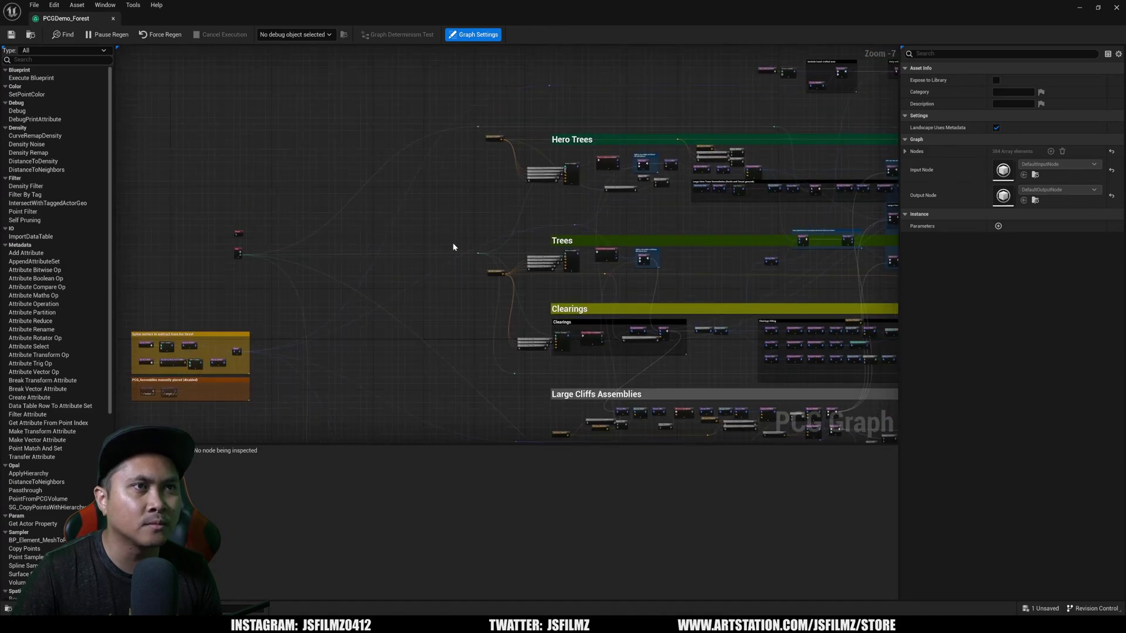
{"action": "scroll", "coordinate": [453, 249], "scroll_direction": "down", "scroll_amount": 1}
{"action": "right_click_drag", "start_coordinate": [457, 258], "coordinate": [496, 208]}
{"action": "scroll", "coordinate": [405, 248], "scroll_direction": "up", "scroll_amount": 3}
{"action": "right_click_drag", "start_coordinate": [297, 209], "coordinate": [349, 207]}
{"action": "scroll", "coordinate": [350, 206], "scroll_direction": "up", "scroll_amount": 3}
{"action": "scroll", "coordinate": [313, 178], "scroll_direction": "down", "scroll_amount": 4}
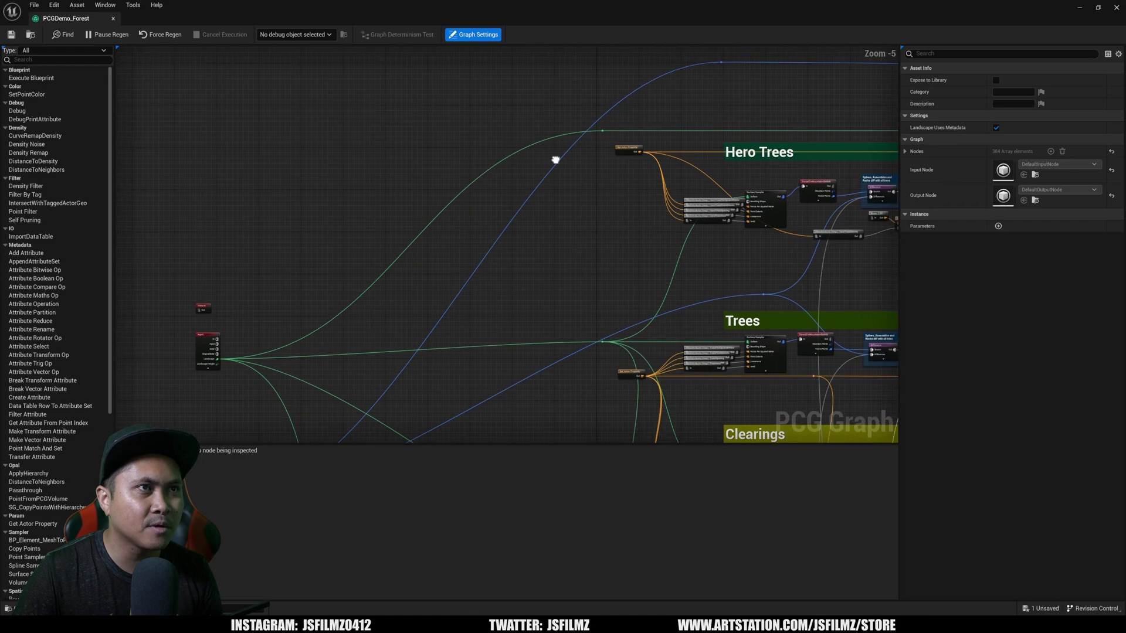
{"action": "right_click_drag", "start_coordinate": [771, 117], "coordinate": [473, 108]}
{"action": "scroll", "coordinate": [708, 132], "scroll_direction": "up", "scroll_amount": 1}
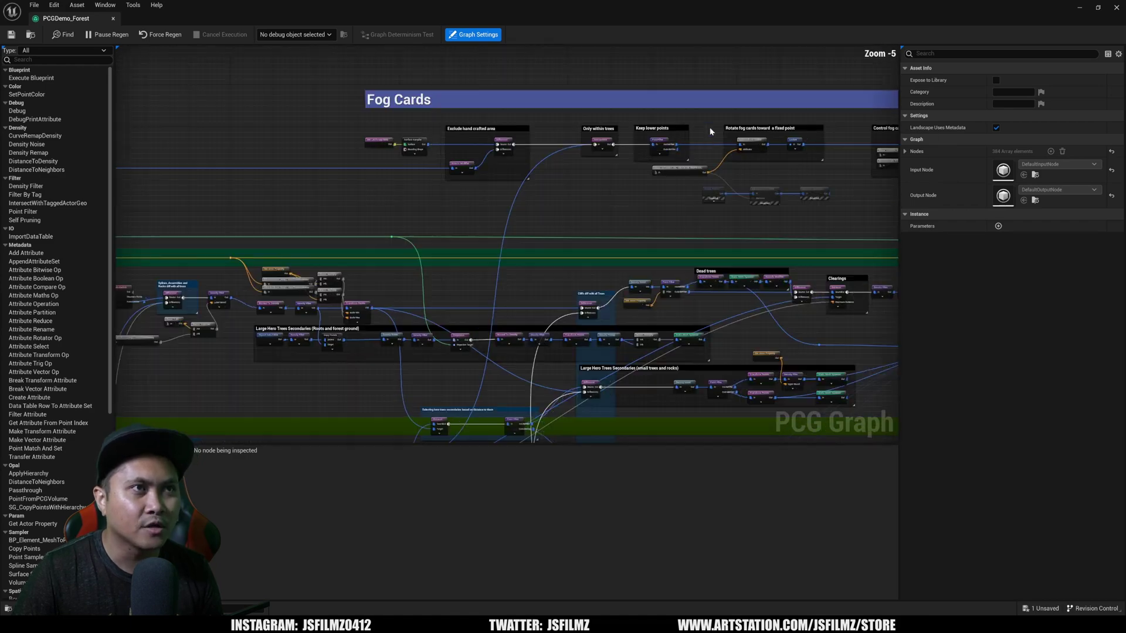
{"action": "right_click_drag", "start_coordinate": [586, 200], "coordinate": [547, 233]}
{"action": "right_click_drag", "start_coordinate": [615, 234], "coordinate": [704, 126]}
{"action": "scroll", "coordinate": [570, 198], "scroll_direction": "down", "scroll_amount": 1}
{"action": "scroll", "coordinate": [580, 349], "scroll_direction": "up", "scroll_amount": 1}
{"action": "right_click_drag", "start_coordinate": [511, 320], "coordinate": [654, 221]}
{"action": "right_click_drag", "start_coordinate": [297, 395], "coordinate": [429, 250]}
{"action": "scroll", "coordinate": [477, 335], "scroll_direction": "up", "scroll_amount": 2}
{"action": "scroll", "coordinate": [480, 311], "scroll_direction": "up", "scroll_amount": 1}
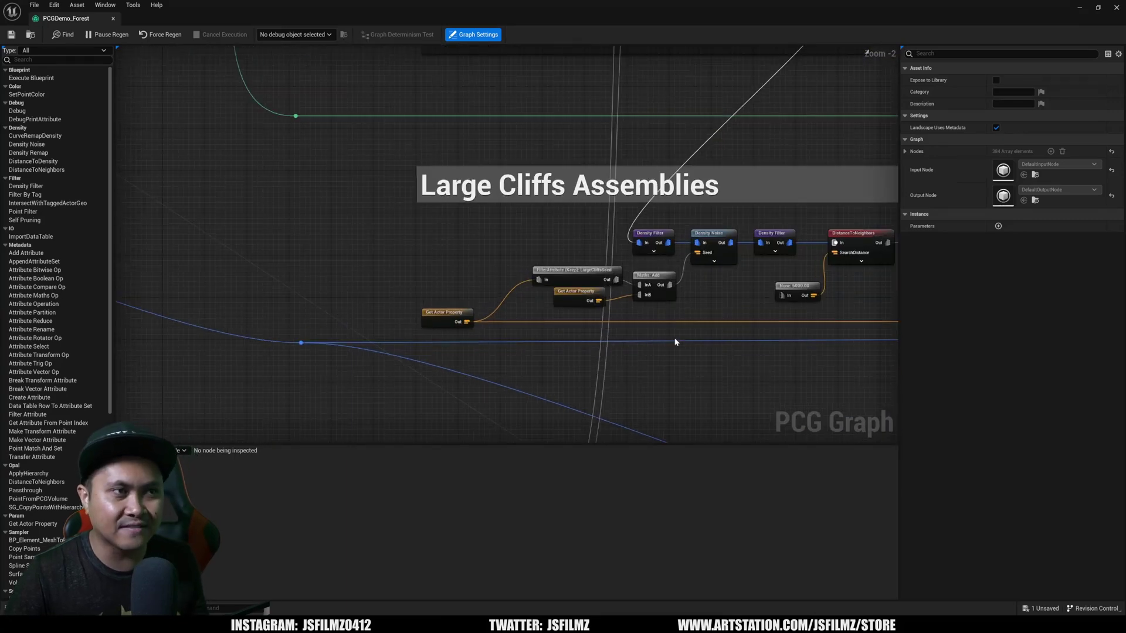
{"action": "scroll", "coordinate": [674, 328], "scroll_direction": "down", "scroll_amount": 4}
{"action": "right_click_drag", "start_coordinate": [612, 328], "coordinate": [717, 186]}
{"action": "scroll", "coordinate": [320, 283], "scroll_direction": "up", "scroll_amount": 1}
{"action": "scroll", "coordinate": [507, 247], "scroll_direction": "down", "scroll_amount": 2}
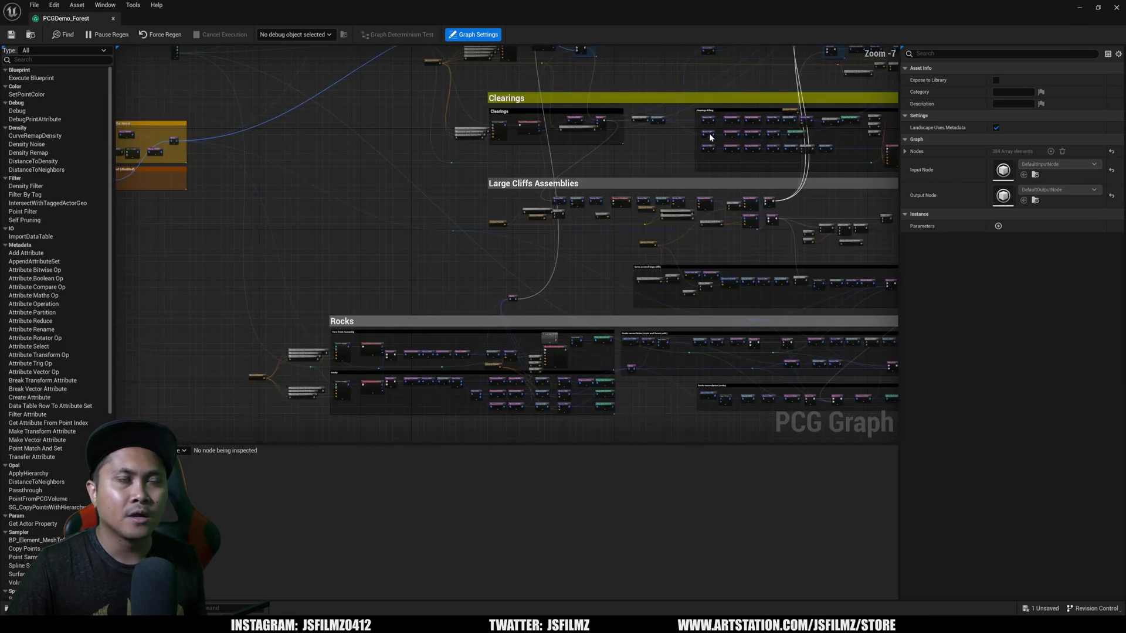
{"action": "right_click_drag", "start_coordinate": [415, 246], "coordinate": [262, 332]}
{"action": "scroll", "coordinate": [377, 238], "scroll_direction": "down", "scroll_amount": 1}
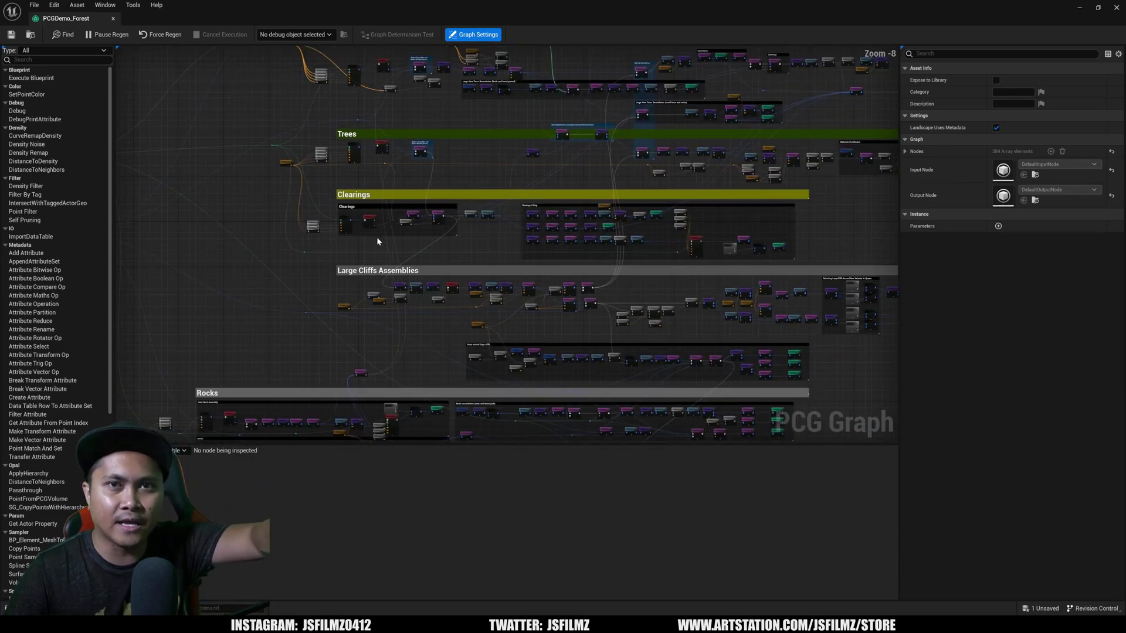
- Inspect the Clearings comment and pan across the Clearings Filling section
{"action": "left_click", "coordinate": [404, 200]}
{"action": "scroll", "coordinate": [401, 258], "scroll_direction": "up", "scroll_amount": 6}
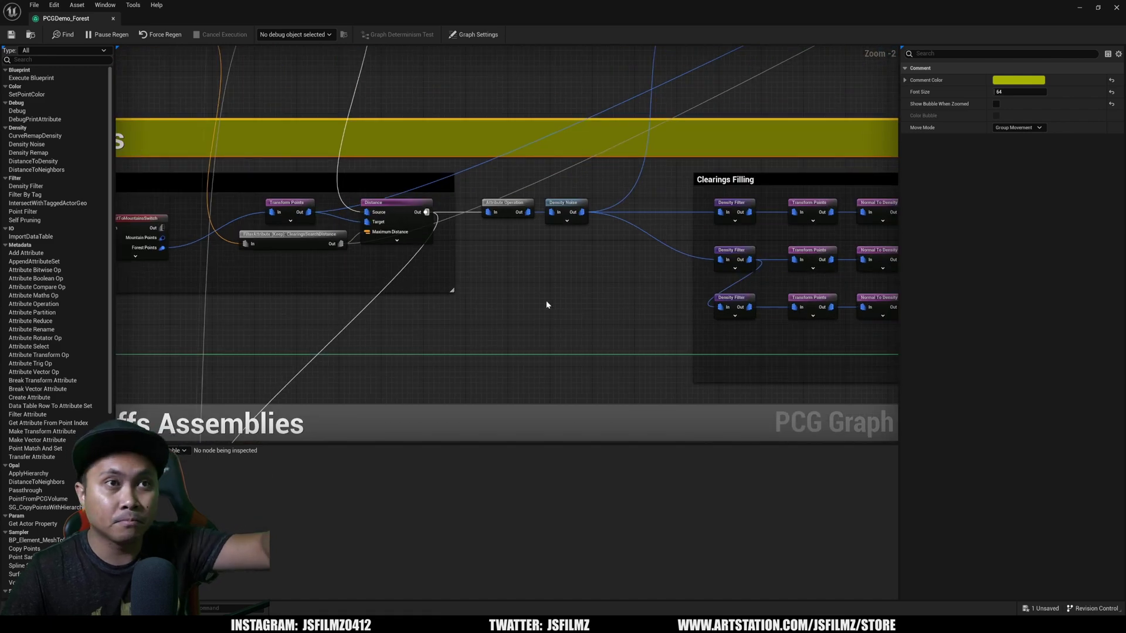
{"action": "right_click_drag", "start_coordinate": [546, 304], "coordinate": [257, 331]}
{"action": "scroll", "coordinate": [453, 303], "scroll_direction": "down", "scroll_amount": 1}
{"action": "right_click", "coordinate": [452, 303]}
{"action": "right_click_drag", "start_coordinate": [667, 293], "coordinate": [426, 302]}
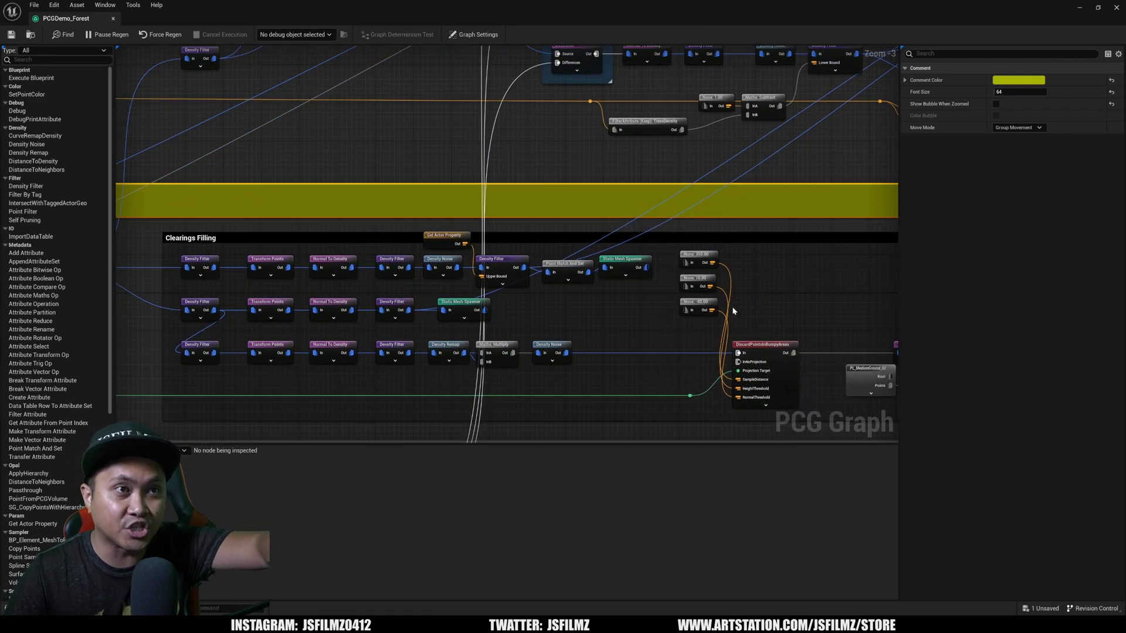
{"action": "right_click_drag", "start_coordinate": [678, 333], "coordinate": [486, 326]}
{"action": "right_click_drag", "start_coordinate": [738, 305], "coordinate": [557, 258]}
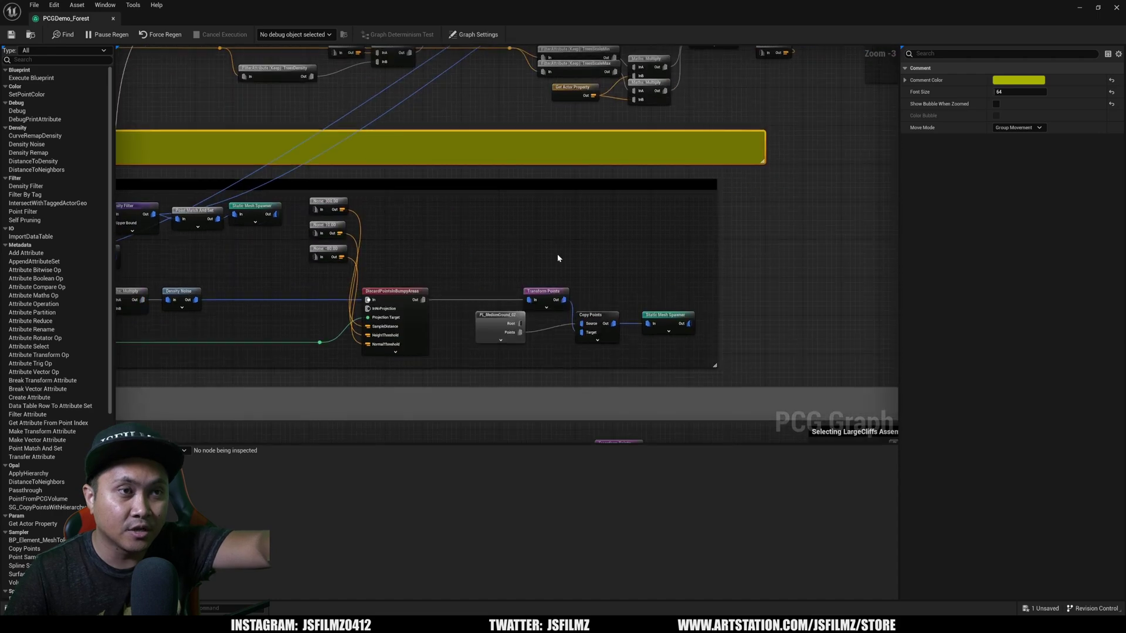
- Inspect the Static Mesh Spawner node, pan up to Materials Distribution, and close the graph editor
{"action": "left_click", "coordinate": [675, 327]}
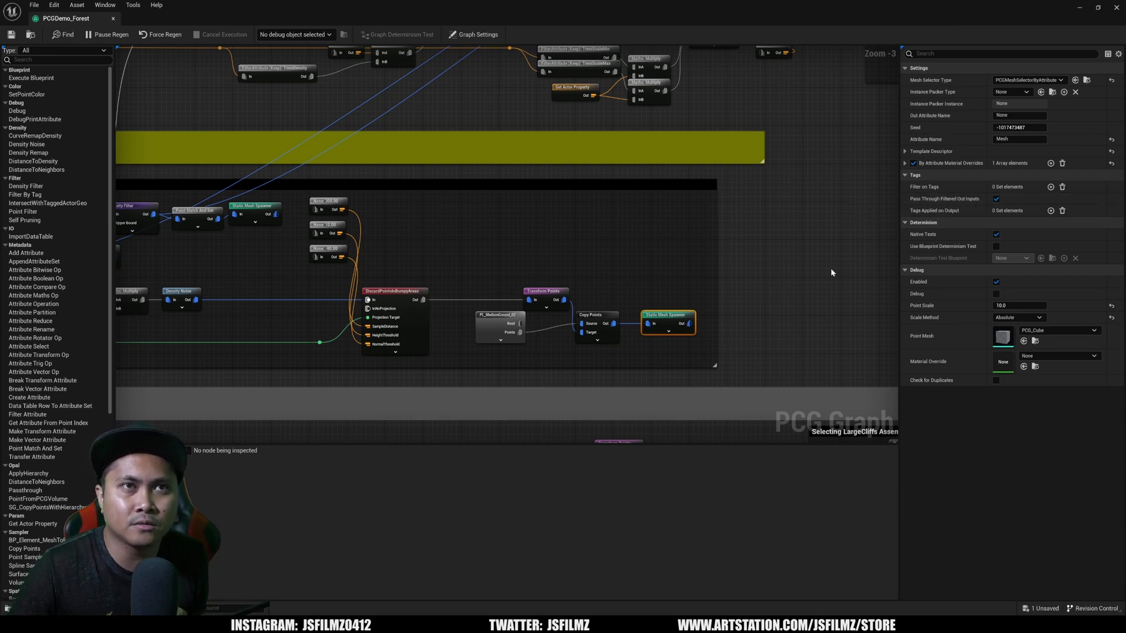
{"action": "right_click_drag", "start_coordinate": [797, 272], "coordinate": [824, 326]}
{"action": "right_click_drag", "start_coordinate": [817, 249], "coordinate": [762, 315]}
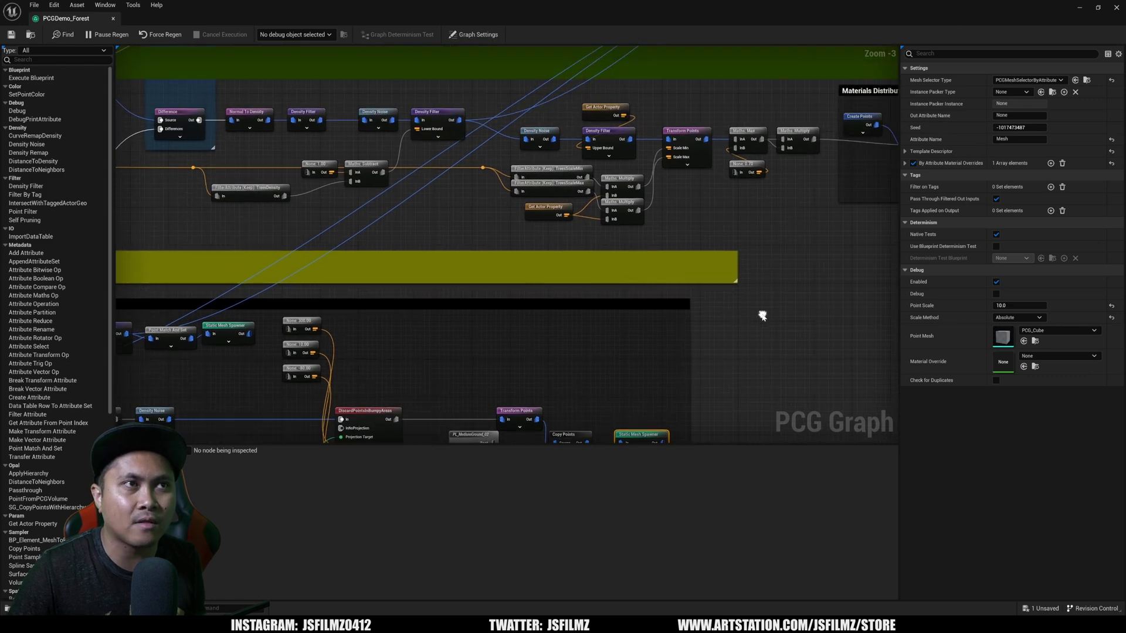
{"action": "right_click_drag", "start_coordinate": [856, 214], "coordinate": [781, 251]}
{"action": "left_click", "coordinate": [1117, 9]}
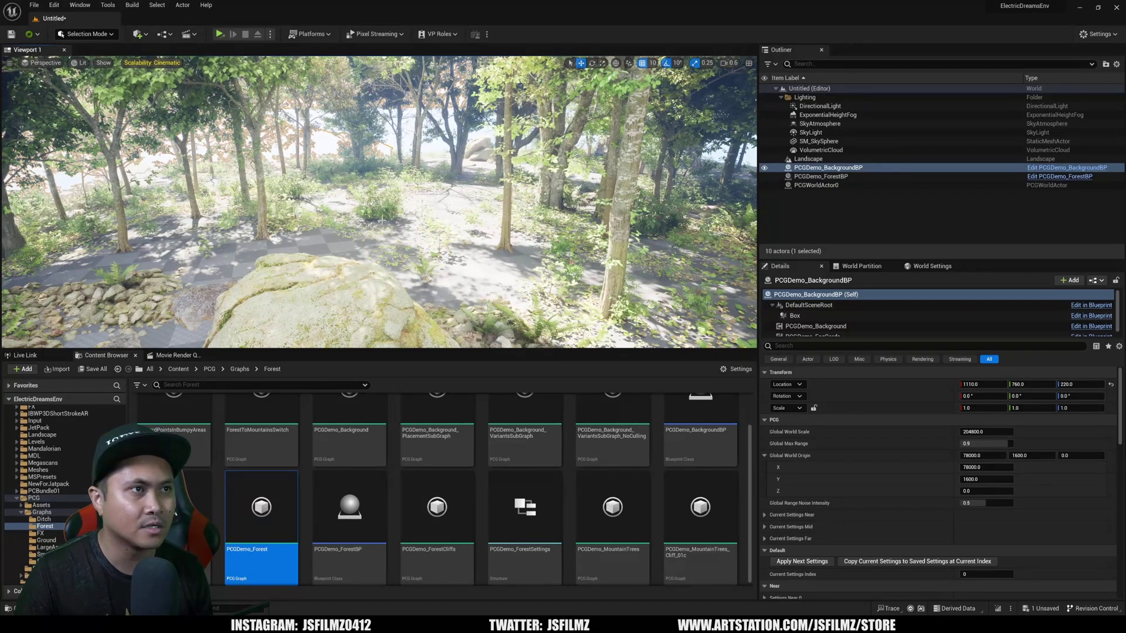
- Delete the existing Landscape actor and confirm the deletion
{"action": "left_click", "coordinate": [813, 159]}
{"action": "key", "text": "Delete"}
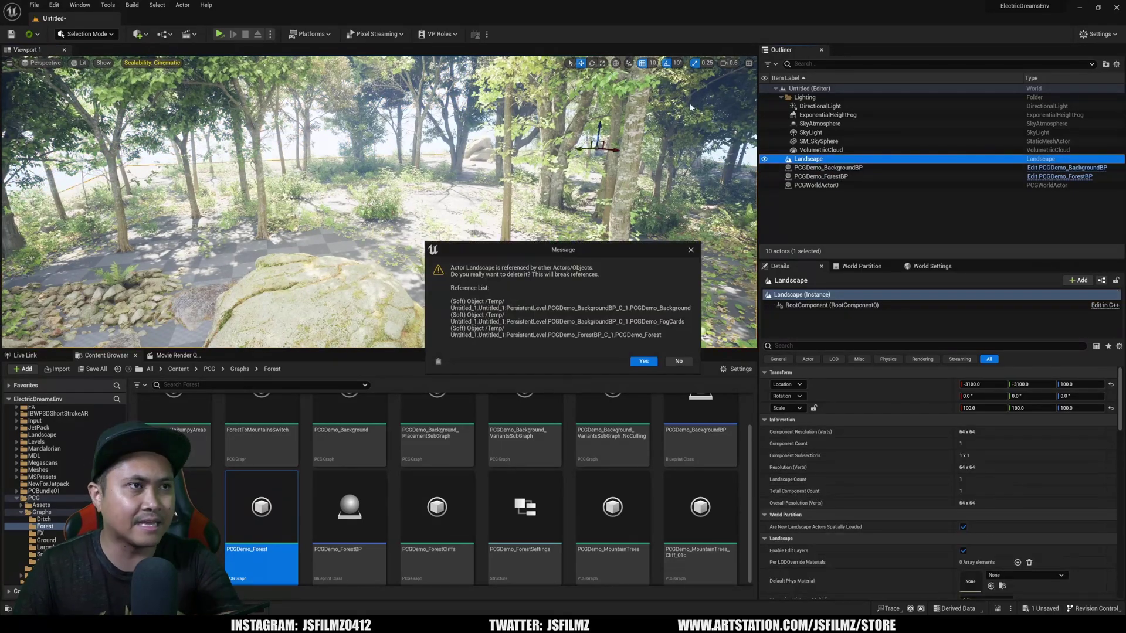
{"action": "left_click", "coordinate": [643, 362]}
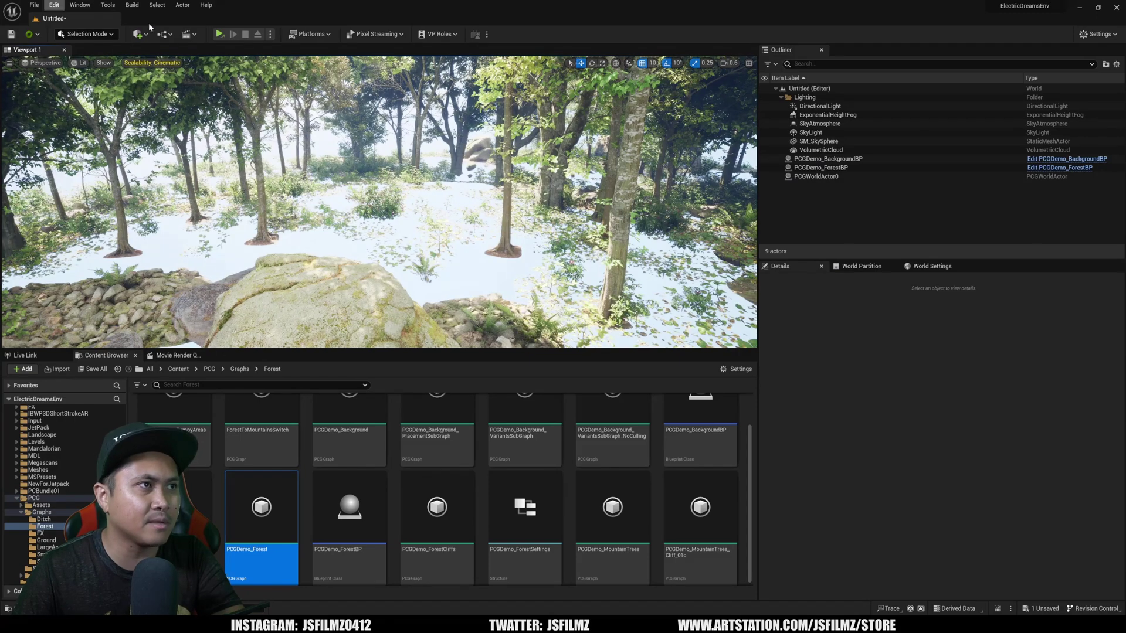
- In Landscape Mode, create a new landscape with 4×4 components
{"action": "left_click", "coordinate": [109, 35]}
{"action": "left_click", "coordinate": [91, 58]}
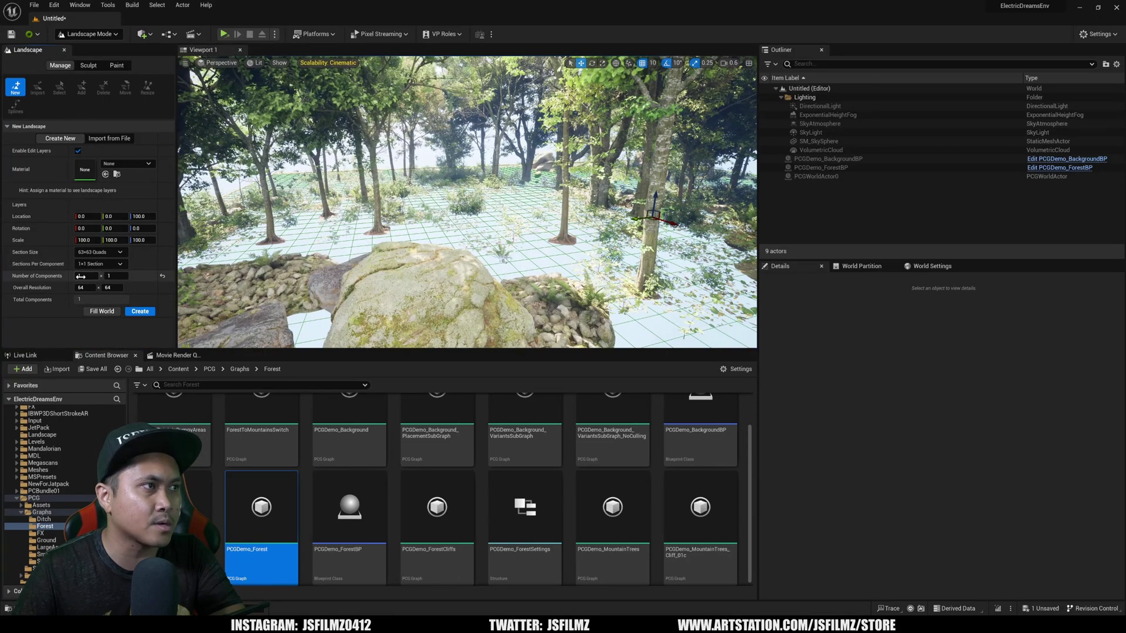
{"action": "key", "text": "Tab"}
{"action": "type", "text": "4"}
{"action": "key", "text": "Tab"}
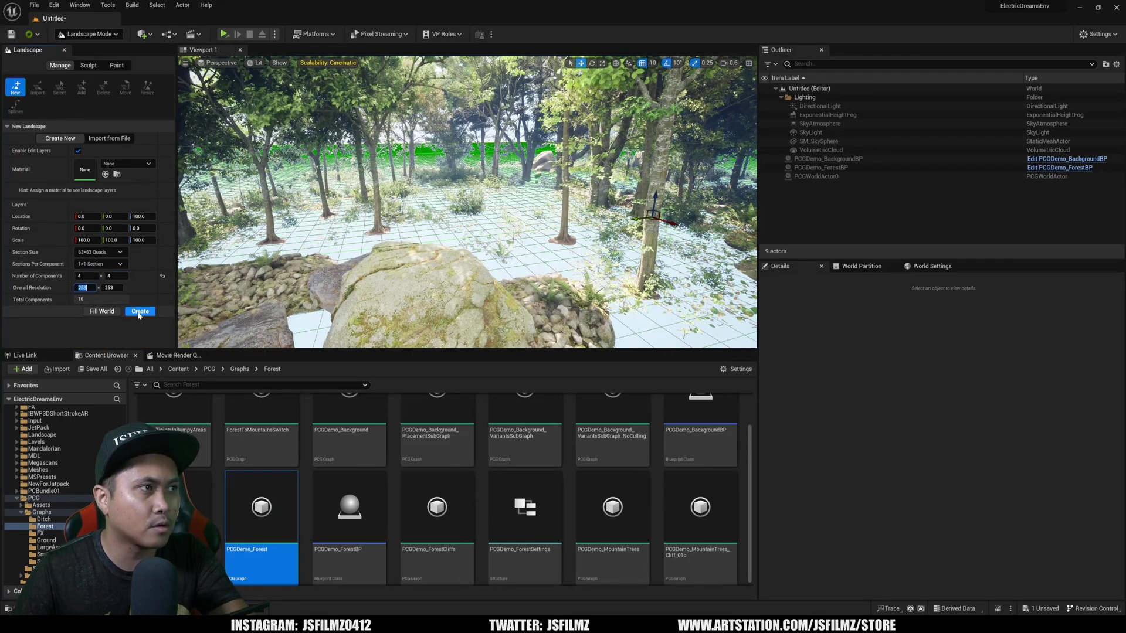
{"action": "left_click", "coordinate": [140, 312]}
{"action": "key", "text": "s"}
{"action": "scroll", "coordinate": [467, 203], "scroll_direction": "up", "scroll_amount": 5}
{"action": "right_click_drag", "start_coordinate": [467, 202], "coordinate": [468, 240]}
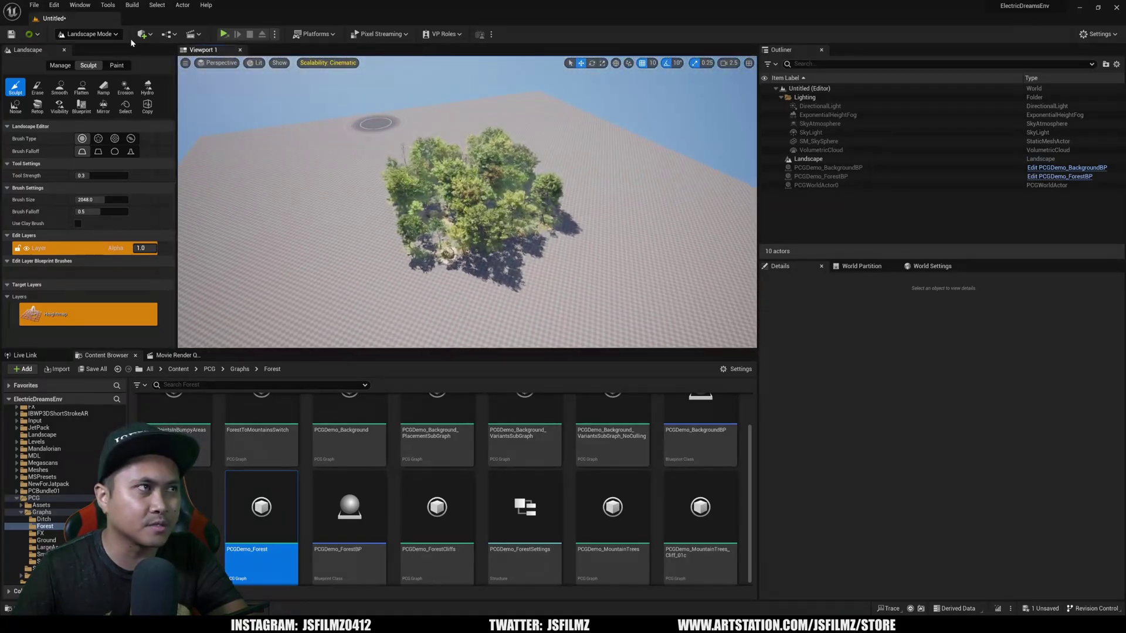
- Return to Selection Mode and preview the Nanite Triangles visualization
{"action": "left_click", "coordinate": [88, 34]}
{"action": "left_click", "coordinate": [98, 50]}
{"action": "left_click", "coordinate": [81, 63]}
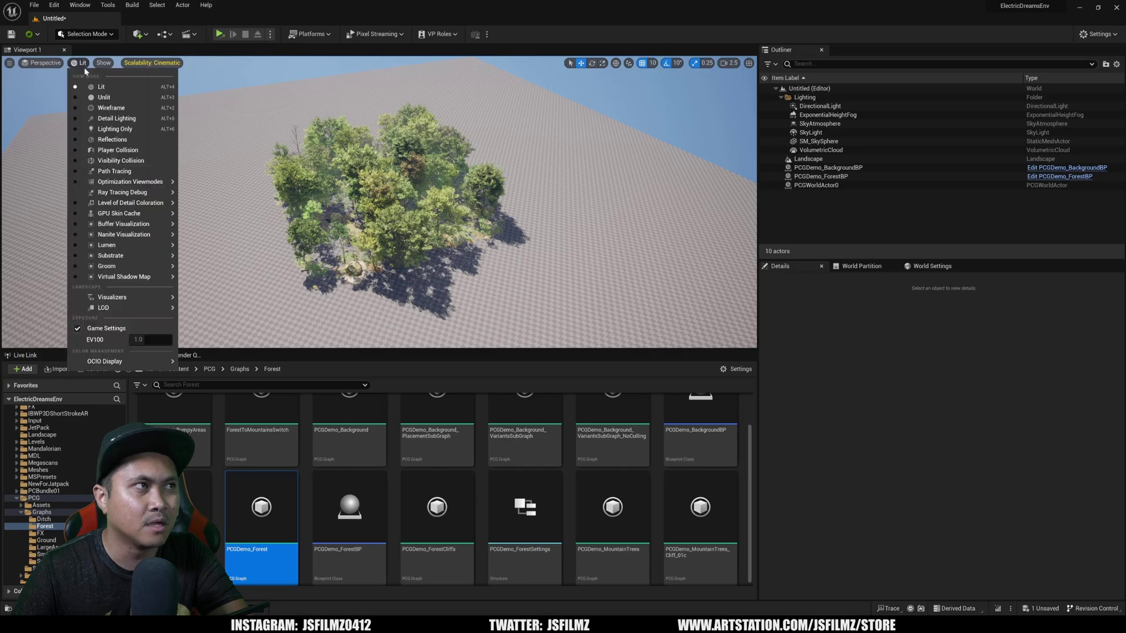
{"action": "mouse_move", "coordinate": [149, 235]}
{"action": "left_click", "coordinate": [218, 269]}
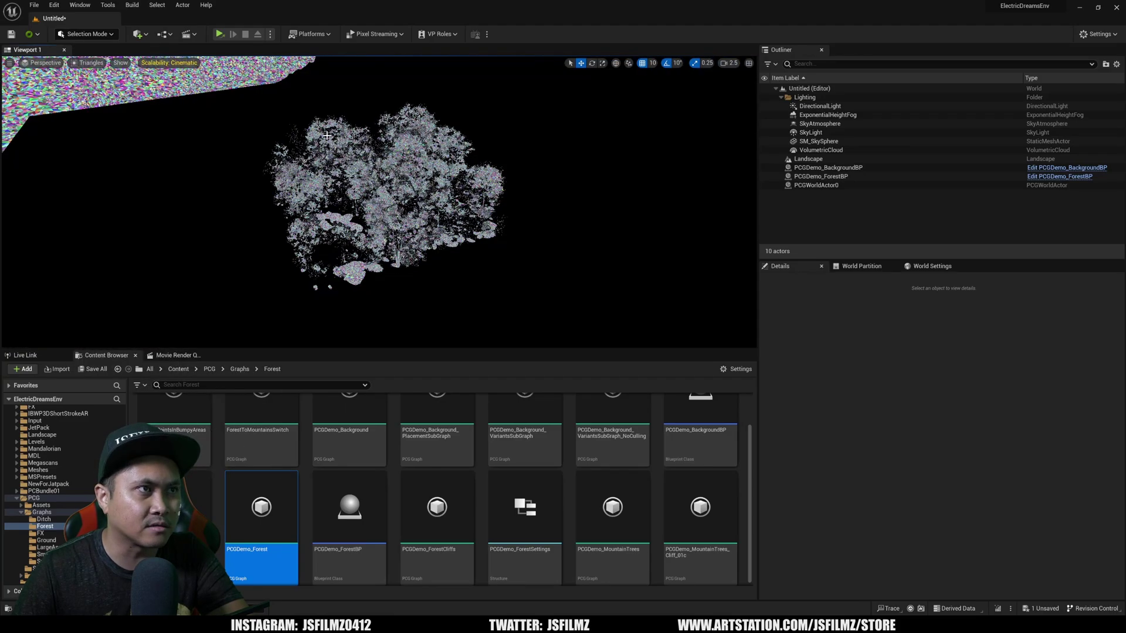
{"action": "right_click_drag", "start_coordinate": [219, 268], "coordinate": [170, 230]}
- Switch the viewport back to Lit and delete both PCGDemo blueprint actors
{"action": "left_click", "coordinate": [91, 63]}
{"action": "left_click", "coordinate": [94, 82]}
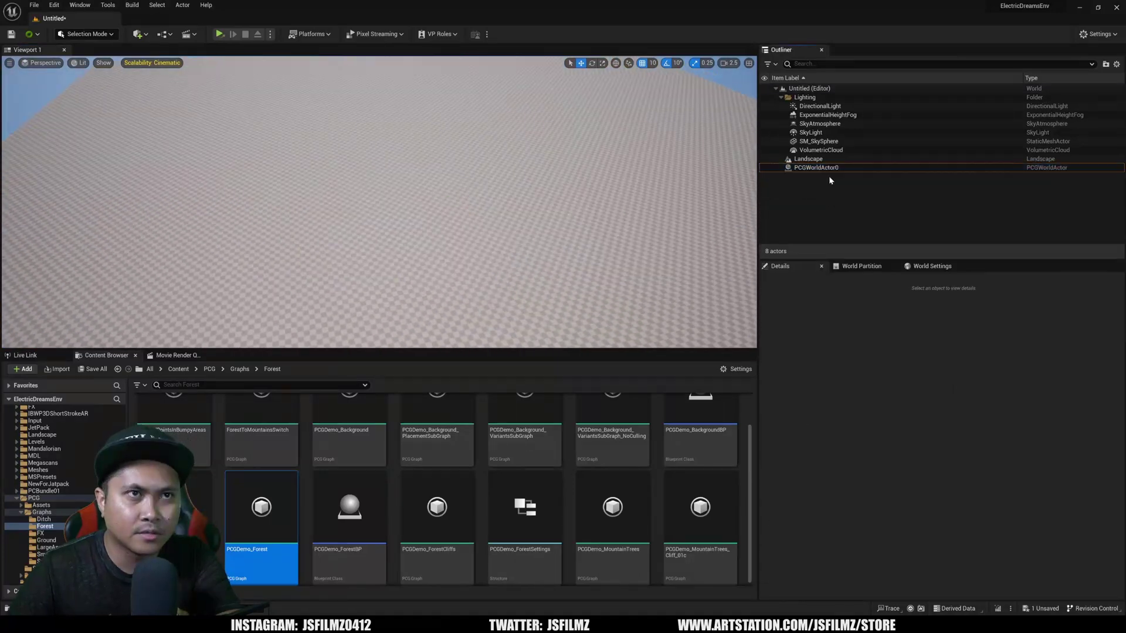
{"action": "left_click", "coordinate": [821, 168]}
{"action": "key", "text": "Escape"}
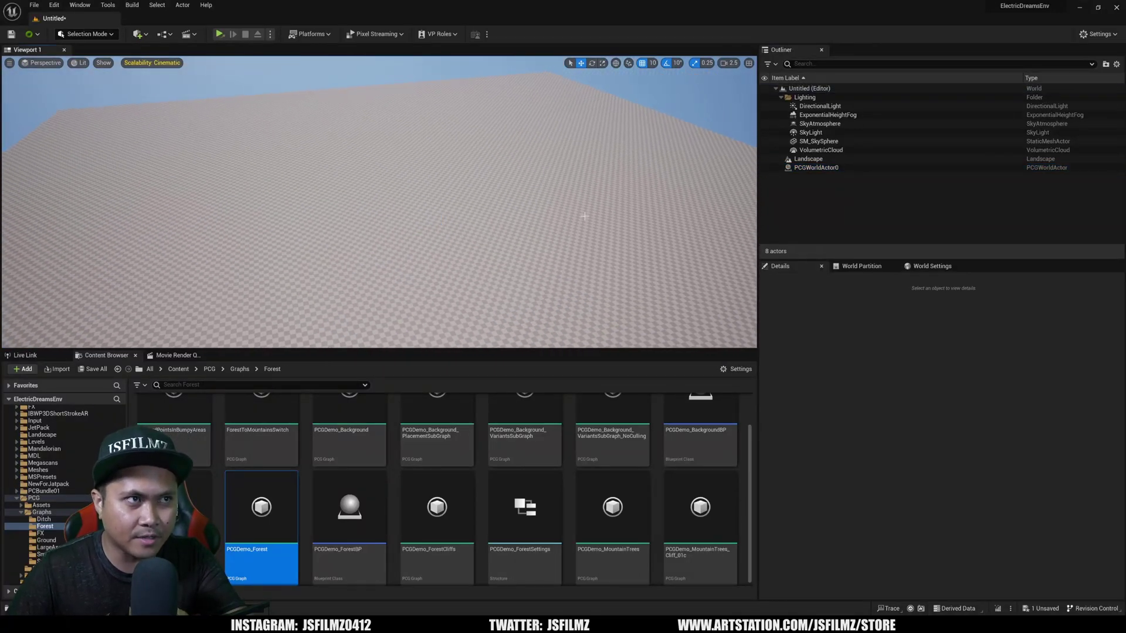
- Place a PCGDemo_ForestBP actor on the landscape and set its Generation Trigger to Generate on Load
{"action": "mouse_move", "coordinate": [575, 211]}
{"action": "right_mouse_down"}
{"action": "mouse_move", "coordinate": [578, 235]}
{"action": "mouse_move", "coordinate": [572, 191]}
{"action": "mouse_move", "coordinate": [569, 223]}
{"action": "mouse_move", "coordinate": [567, 199]}
{"action": "right_mouse_up"}
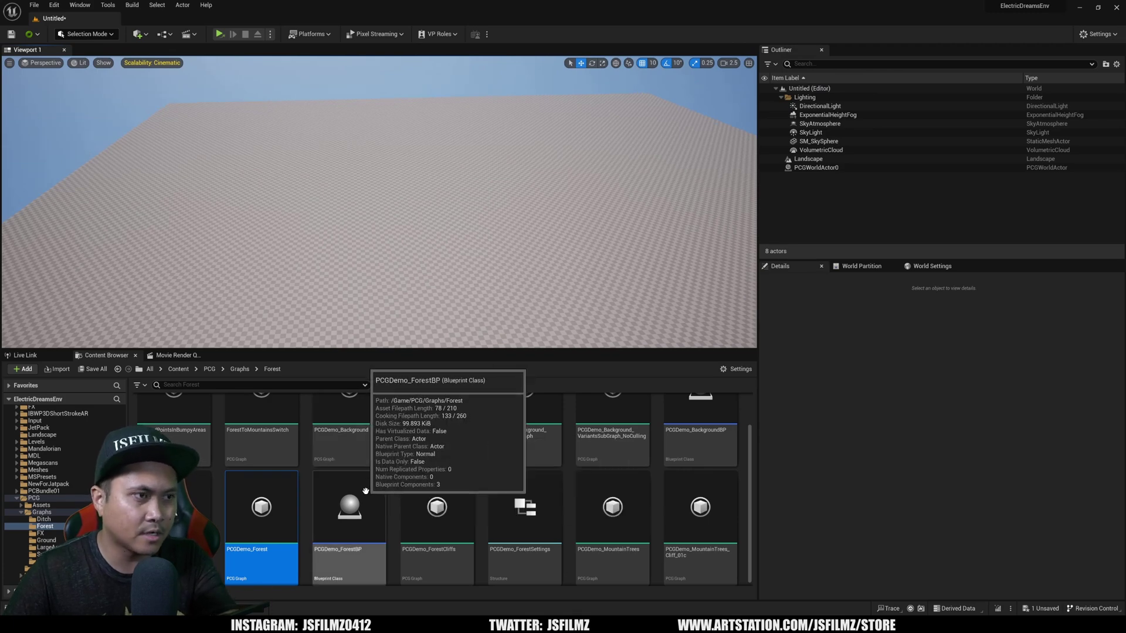
{"action": "left_click_drag", "start_coordinate": [367, 489], "coordinate": [463, 245]}
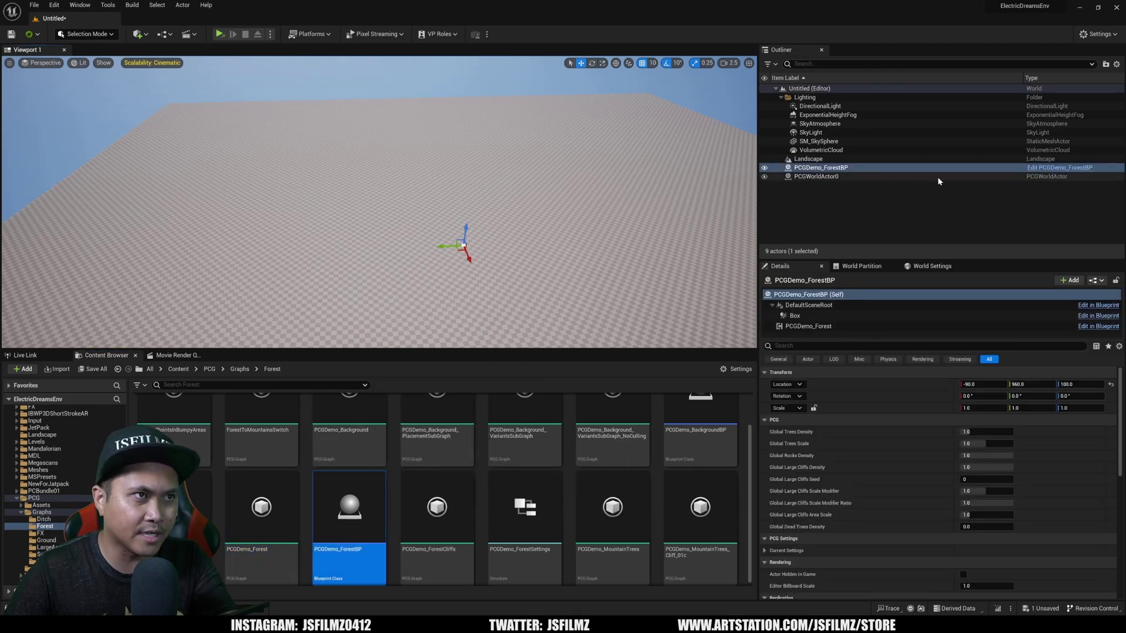
{"action": "left_click", "coordinate": [832, 326]}
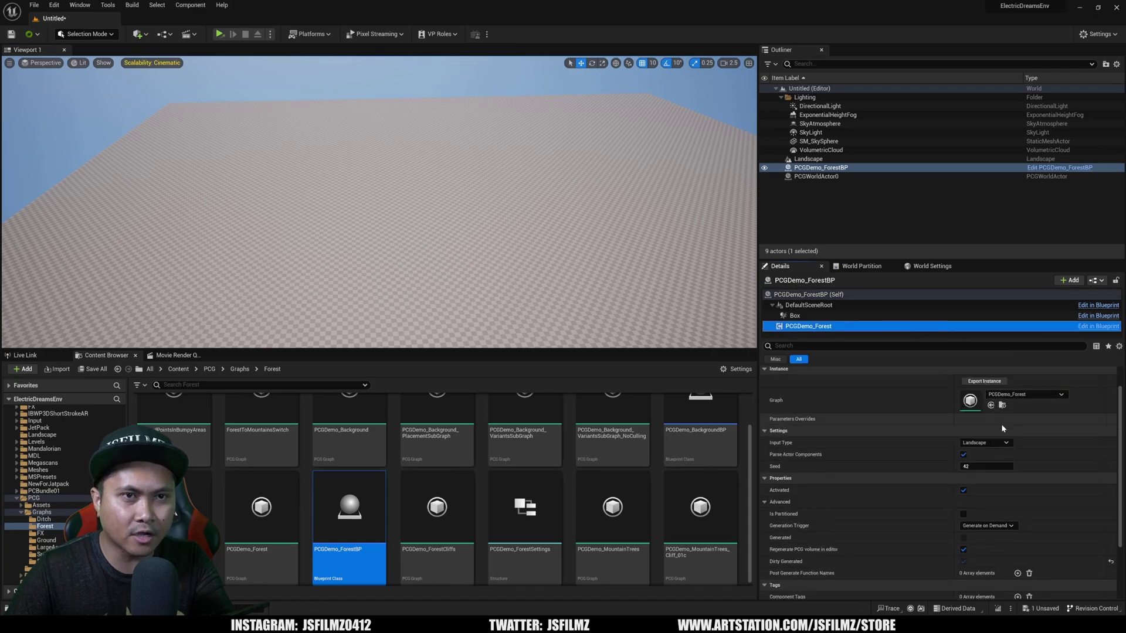
{"action": "scroll", "coordinate": [997, 452], "scroll_direction": "down", "scroll_amount": 1}
{"action": "left_click", "coordinate": [988, 525]}
{"action": "left_click", "coordinate": [995, 538]}
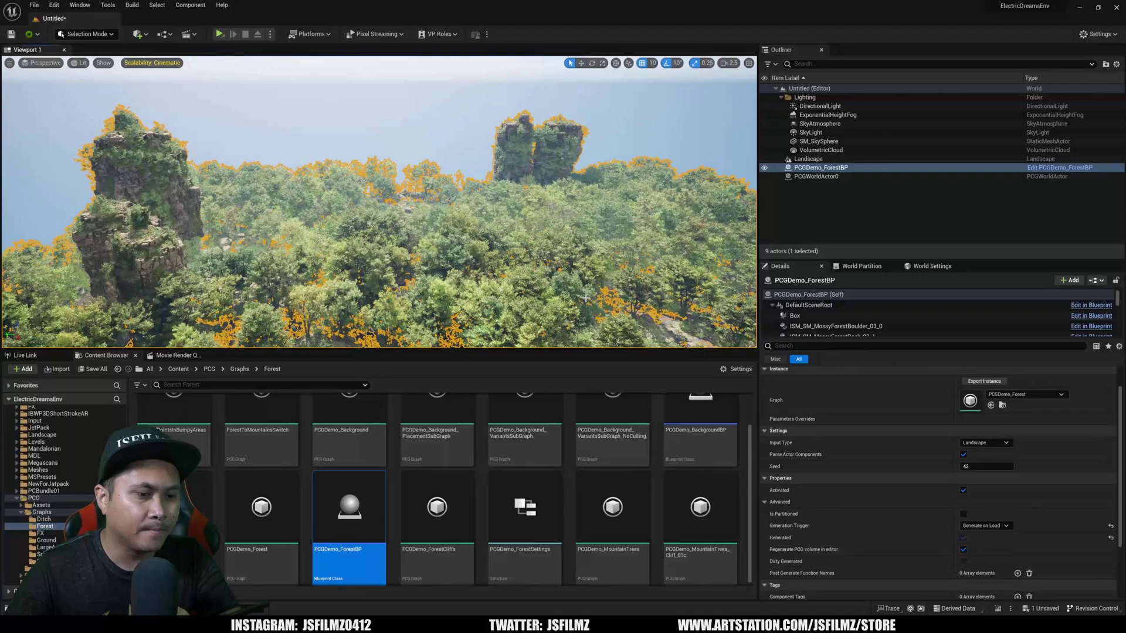
- Fly over the generated forest and cliffs, then reselect the PCGDemo_Forest component
{"action": "right_click_drag", "start_coordinate": [586, 298], "coordinate": [582, 324]}
{"action": "key", "text": "g"}
{"action": "scroll", "coordinate": [585, 298], "scroll_direction": "down", "scroll_amount": 3}
{"action": "scroll", "coordinate": [848, 315], "scroll_direction": "down", "scroll_amount": 5}
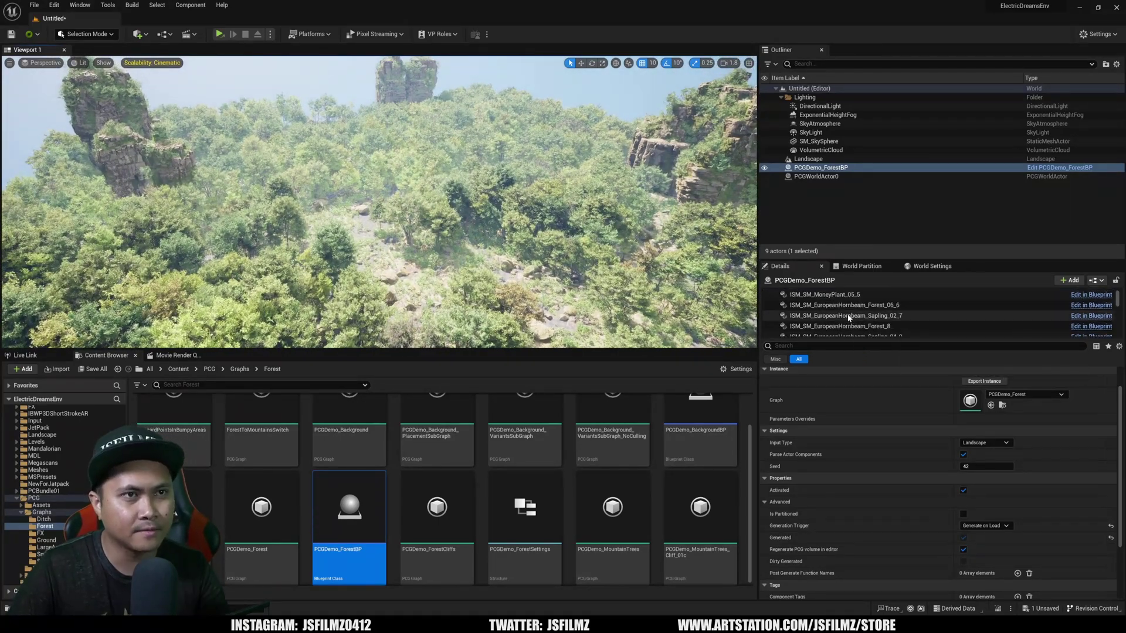
{"action": "scroll", "coordinate": [880, 319], "scroll_direction": "up", "scroll_amount": 5}
{"action": "left_click", "coordinate": [937, 318]}
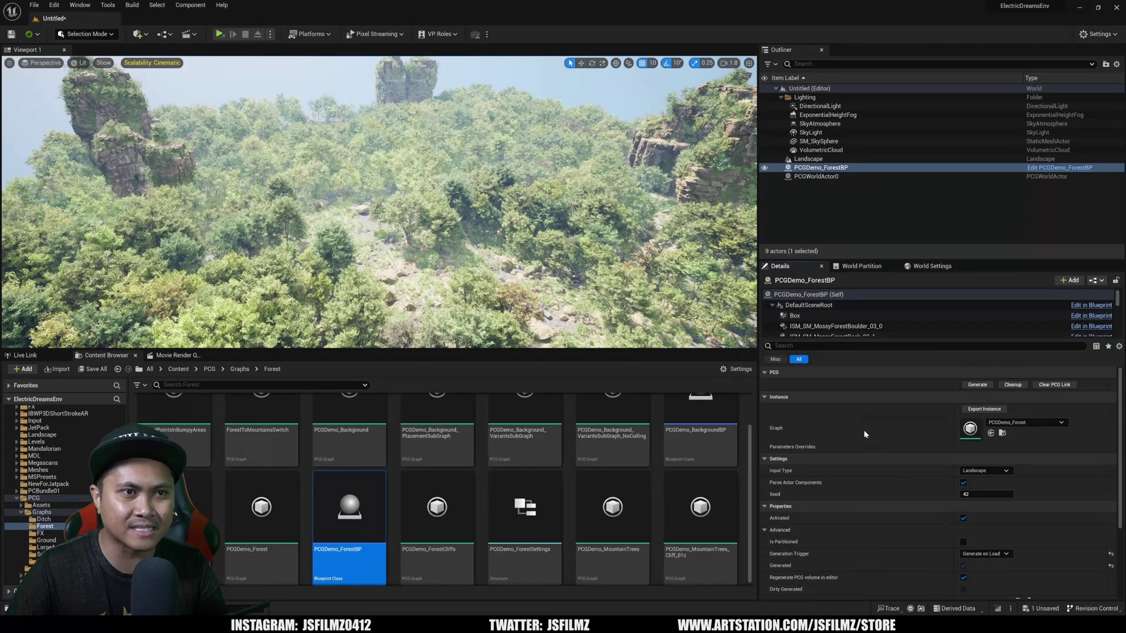
- Set the PCGDemo_ForestBP actor's Global Large Cliffs Density to 0.4 and view the remaining cliffs
{"action": "left_click", "coordinate": [818, 168]}
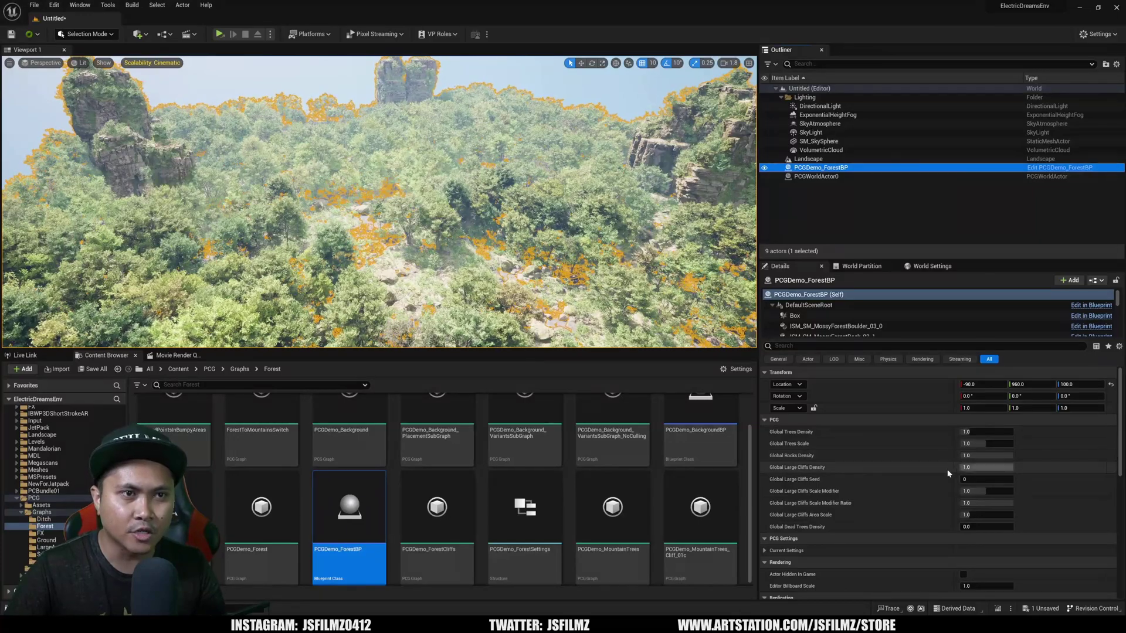
{"action": "left_click", "coordinate": [964, 467]}
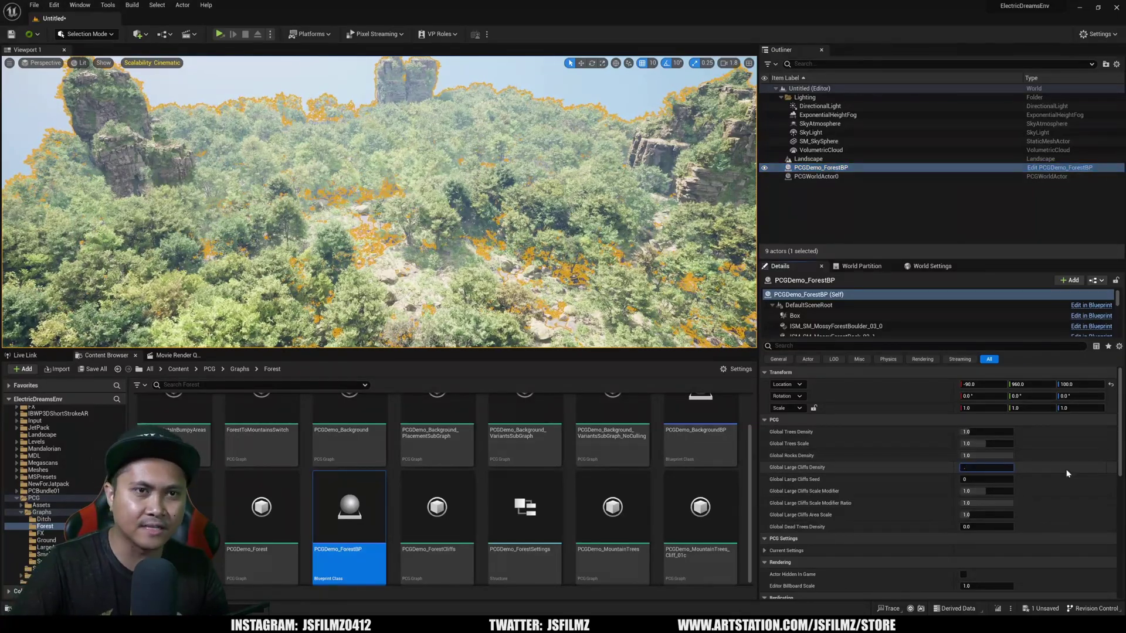
{"action": "key", "text": "Return"}
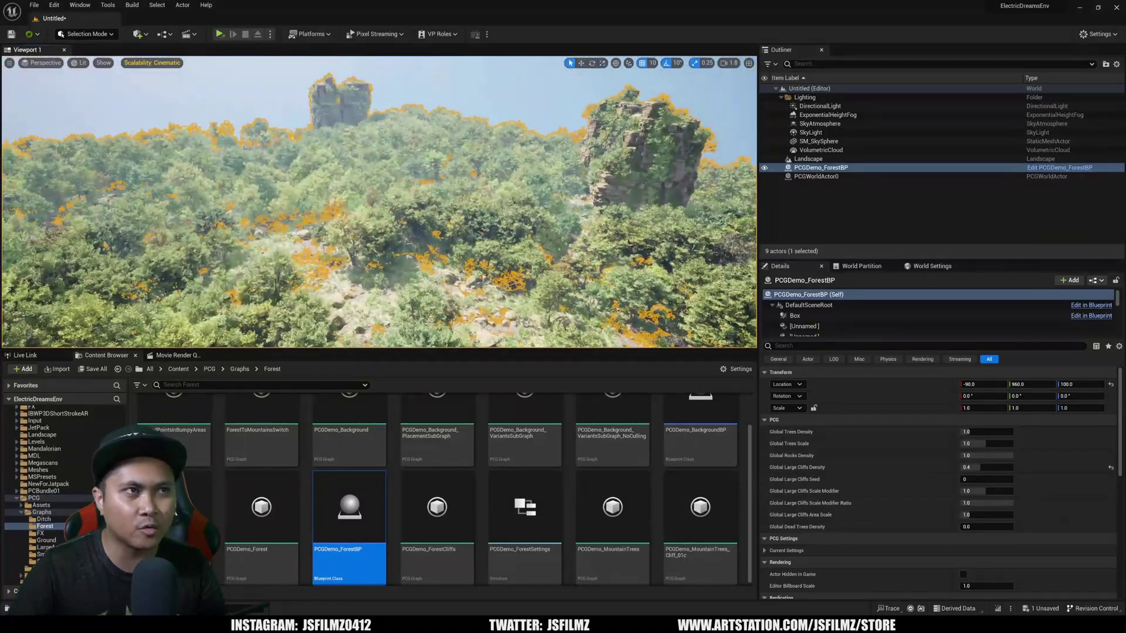
{"action": "right_click_drag", "start_coordinate": [441, 223], "coordinate": [464, 210]}
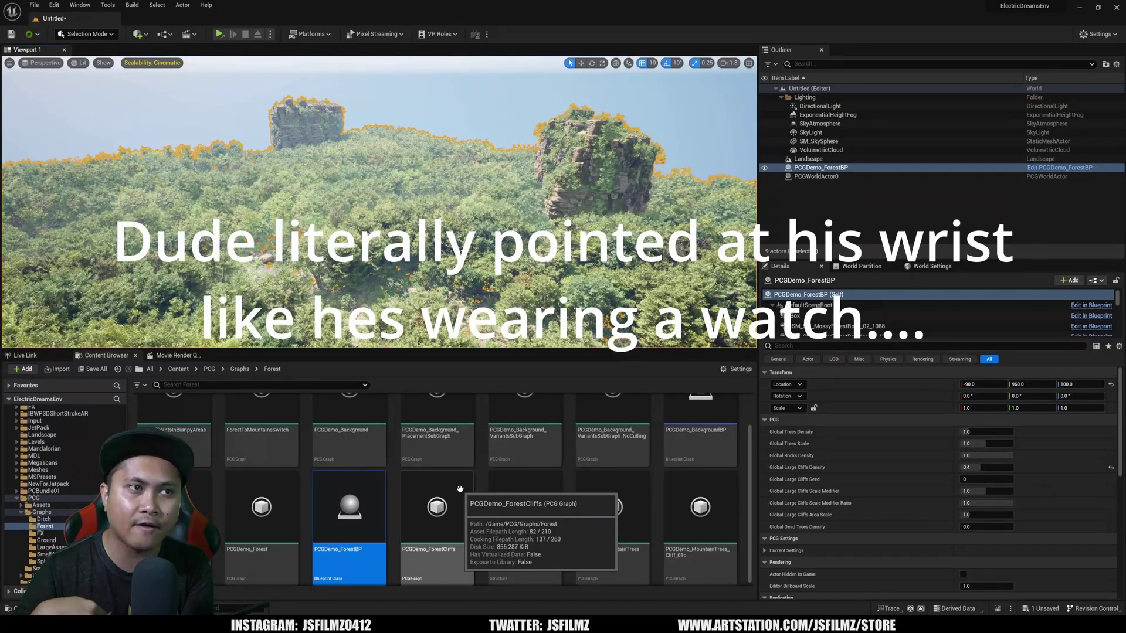
- Go up from the Forest folder to PCG/Graphs in the Content Browser
{"action": "scroll", "coordinate": [461, 489], "scroll_direction": "up", "scroll_amount": 1}
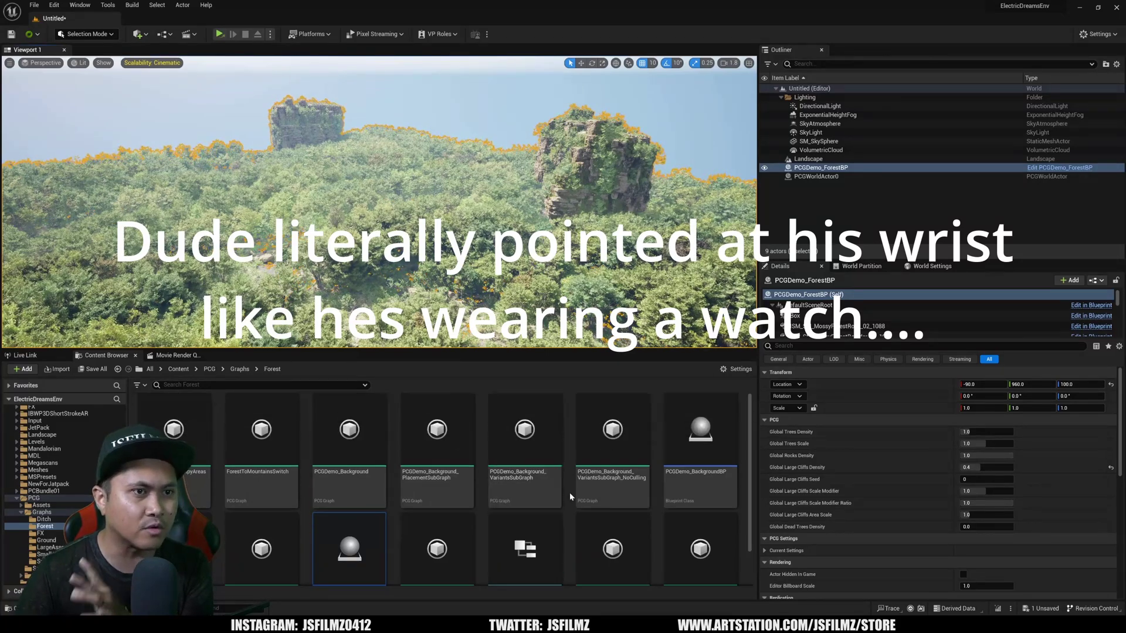
{"action": "scroll", "coordinate": [578, 497], "scroll_direction": "down", "scroll_amount": 1}
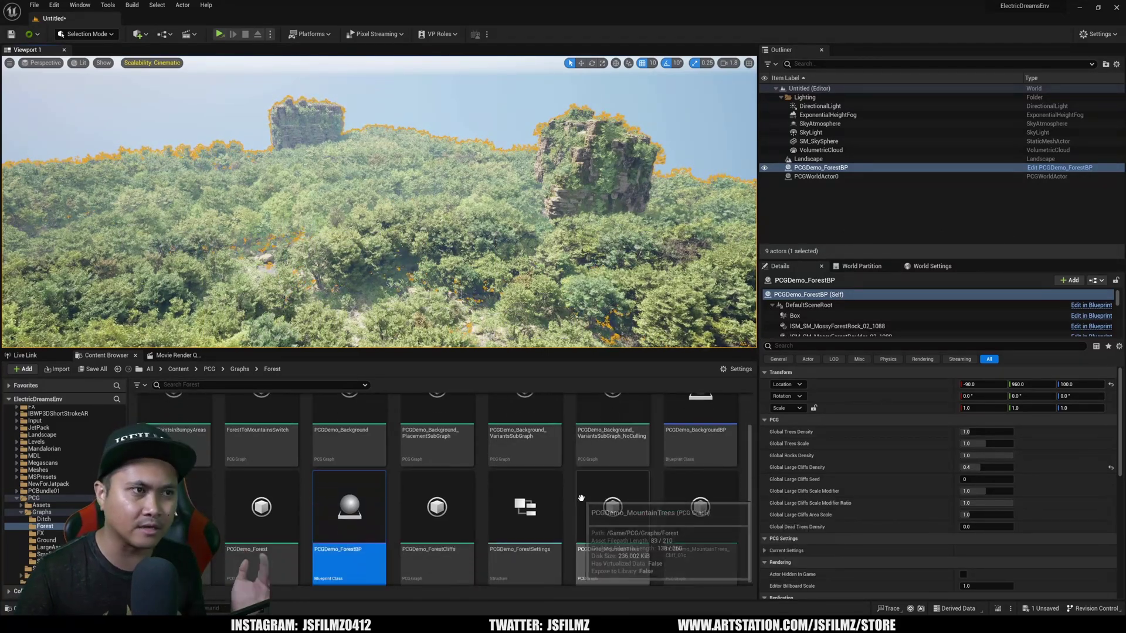
{"action": "left_click", "coordinate": [240, 369]}
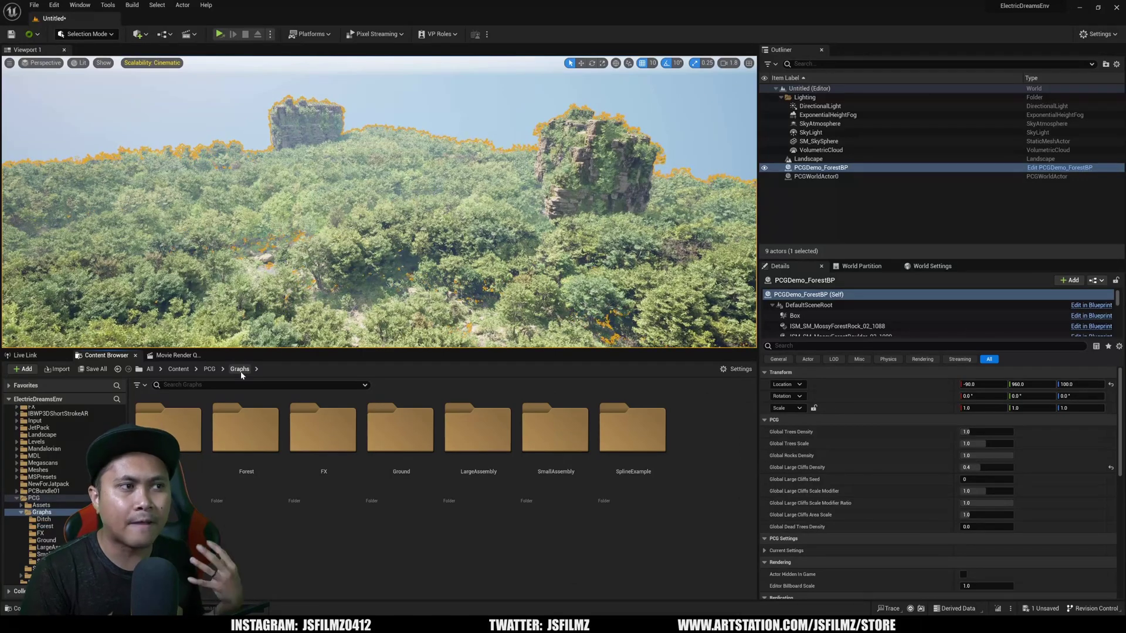